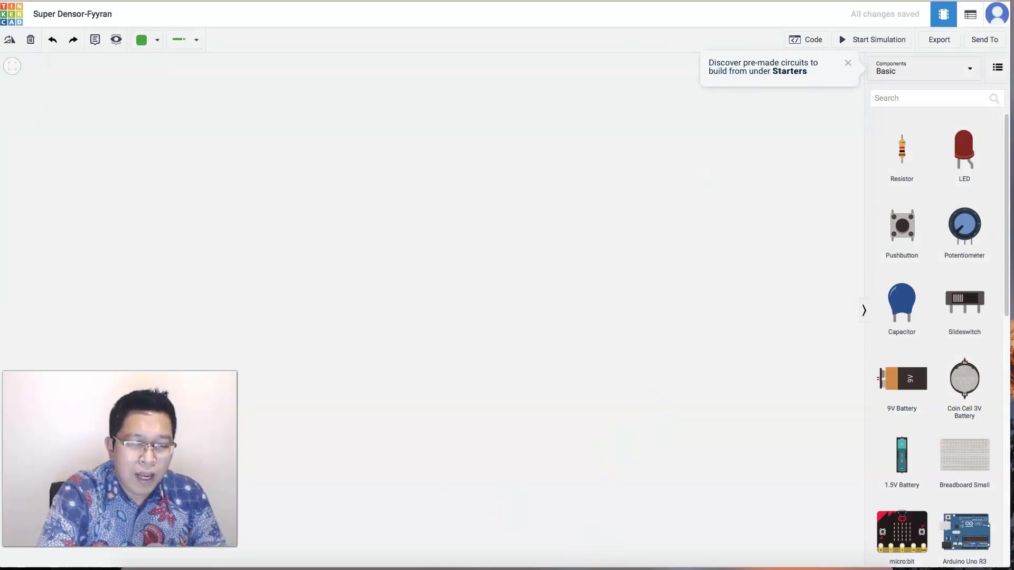
Step: Consult the Simple Circuit 1 slide in PowerPoint, then return to Tinkercad and place a Coin Cell 3V Battery on the empty canvas
{"action": "mouse_move", "coordinate": [429, 569]}
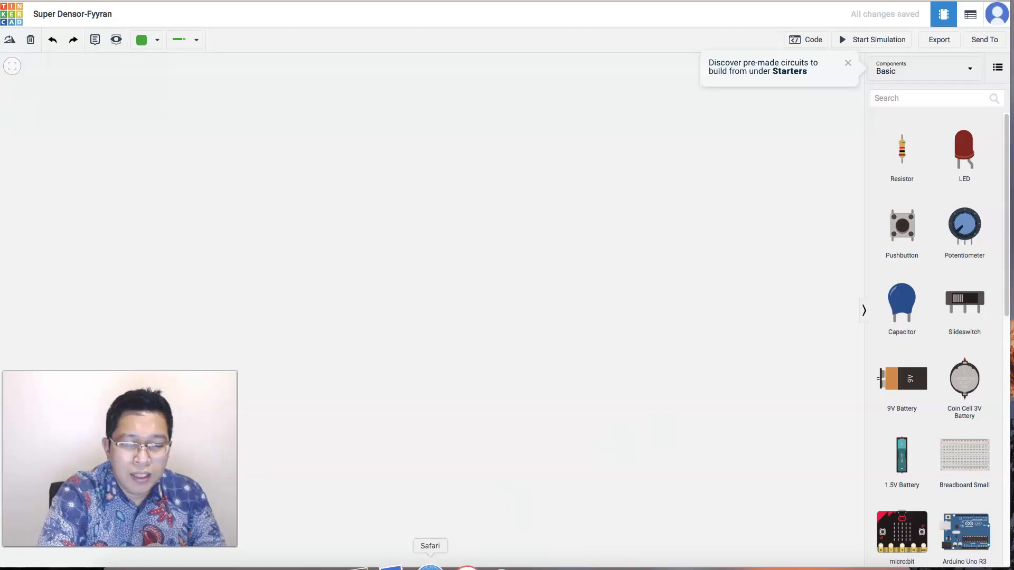
{"action": "left_click", "coordinate": [632, 568]}
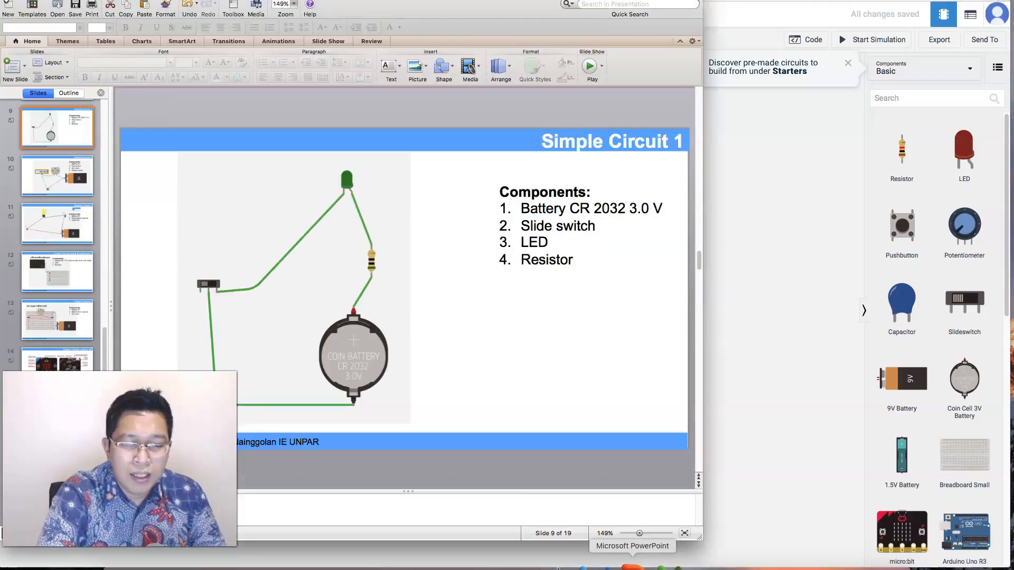
{"action": "left_click", "coordinate": [762, 292]}
{"action": "left_click_drag", "start_coordinate": [965, 384], "coordinate": [710, 350]}
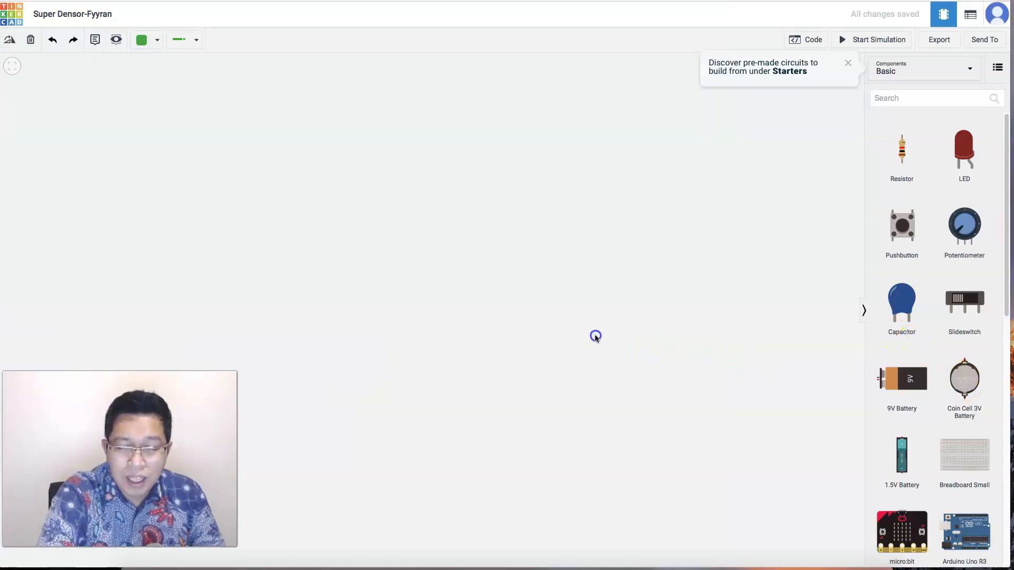
{"action": "left_click_drag", "start_coordinate": [595, 337], "coordinate": [594, 335]}
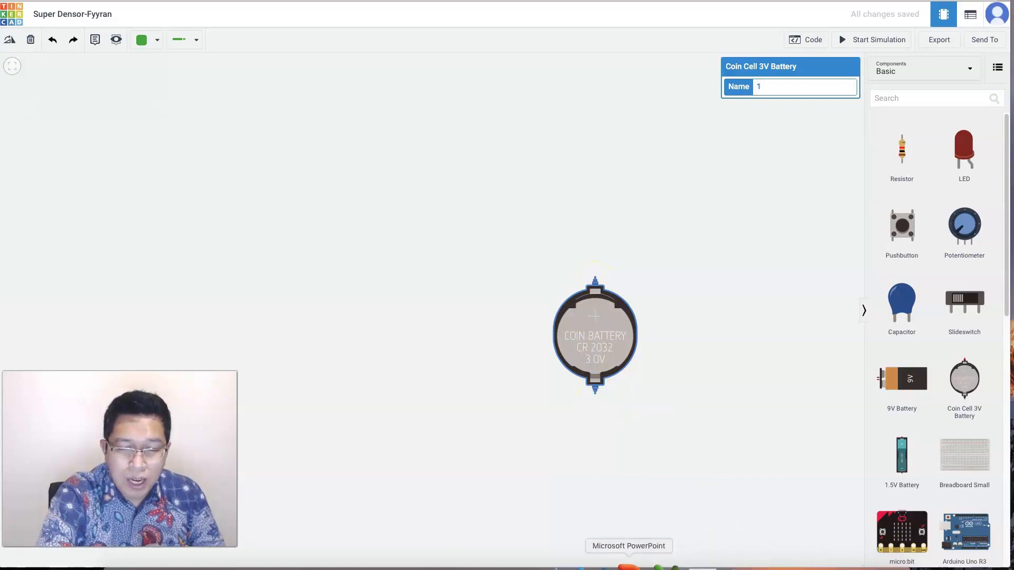
Step: Recheck the component list in PowerPoint and place a red LED, a resistor and a slideswitch around the coin battery in Tinkercad
{"action": "left_click", "coordinate": [639, 567]}
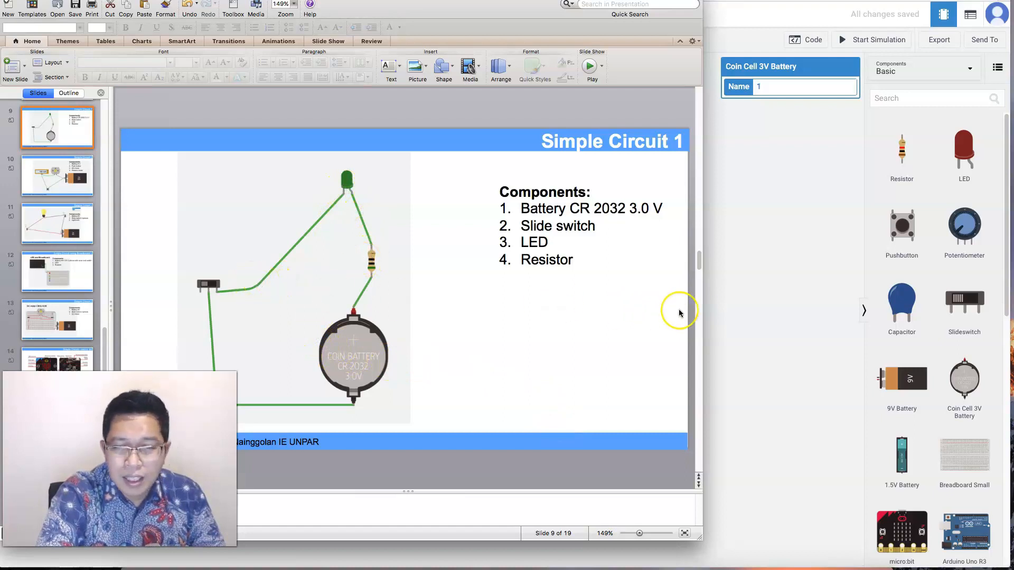
{"action": "left_click", "coordinate": [720, 317]}
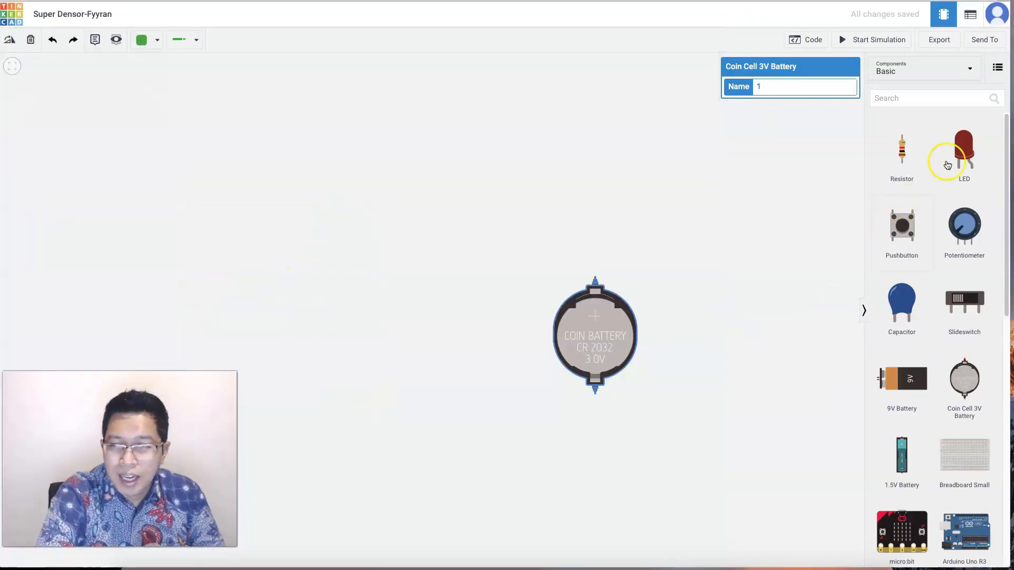
{"action": "left_click_drag", "start_coordinate": [964, 150], "coordinate": [473, 139]}
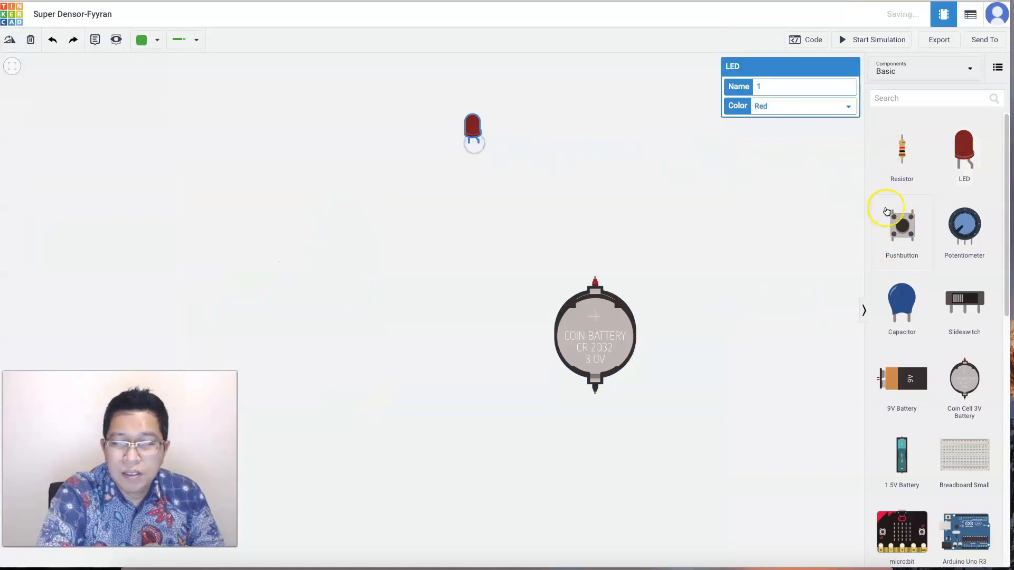
{"action": "left_click_drag", "start_coordinate": [900, 152], "coordinate": [577, 193]}
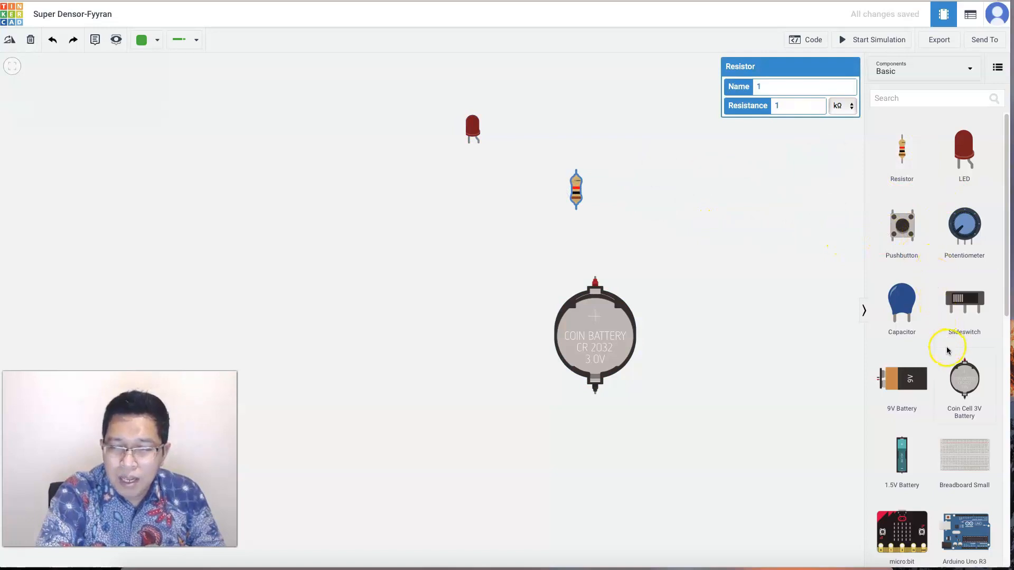
{"action": "left_click_drag", "start_coordinate": [967, 311], "coordinate": [378, 247]}
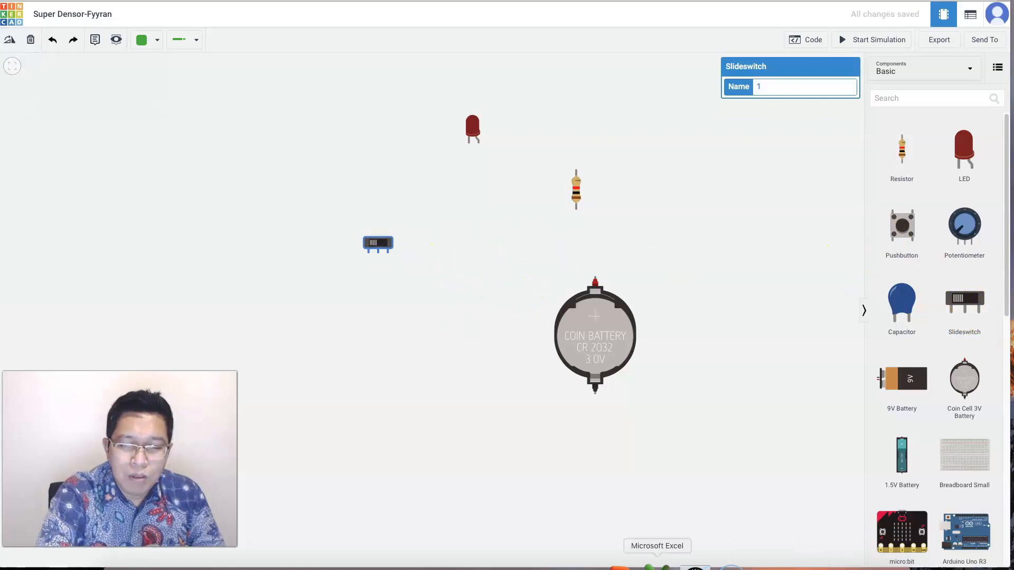
Step: Compare with the circuit slide in PowerPoint and rotate the slideswitch in Tinkercad until it stands upright with its terminals facing the battery
{"action": "left_click", "coordinate": [633, 568]}
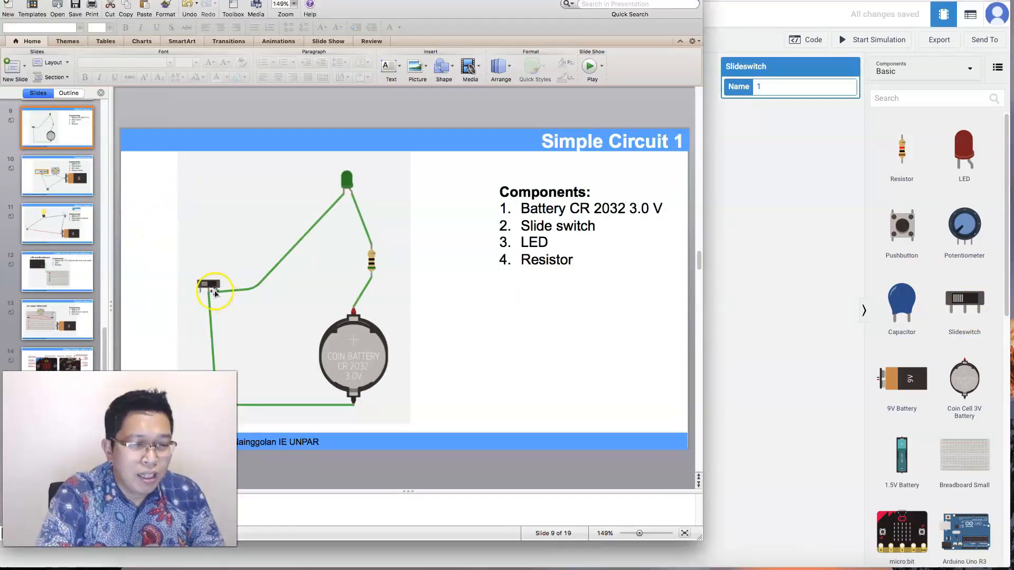
{"action": "left_click", "coordinate": [741, 344]}
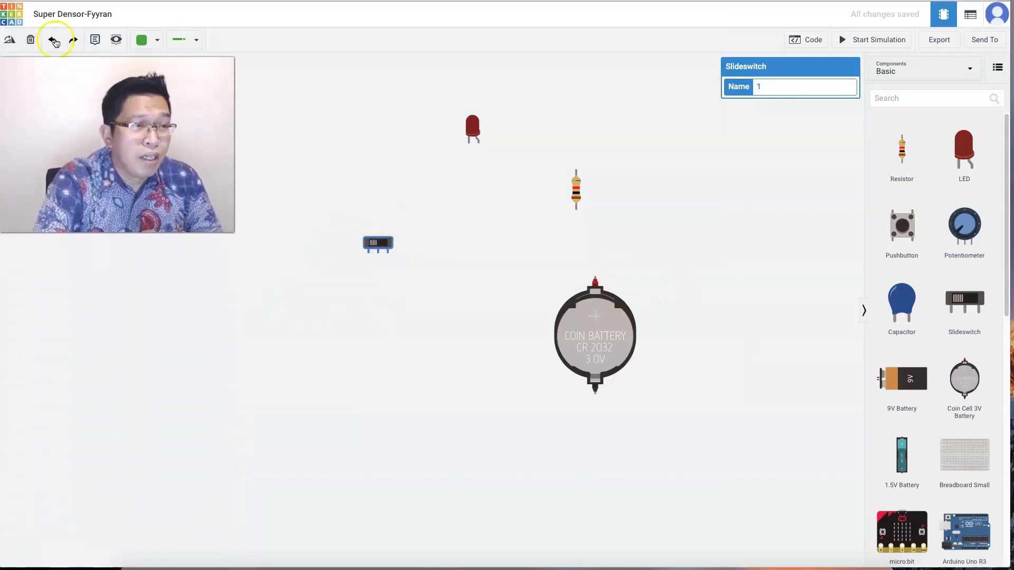
{"action": "left_click", "coordinate": [10, 39]}
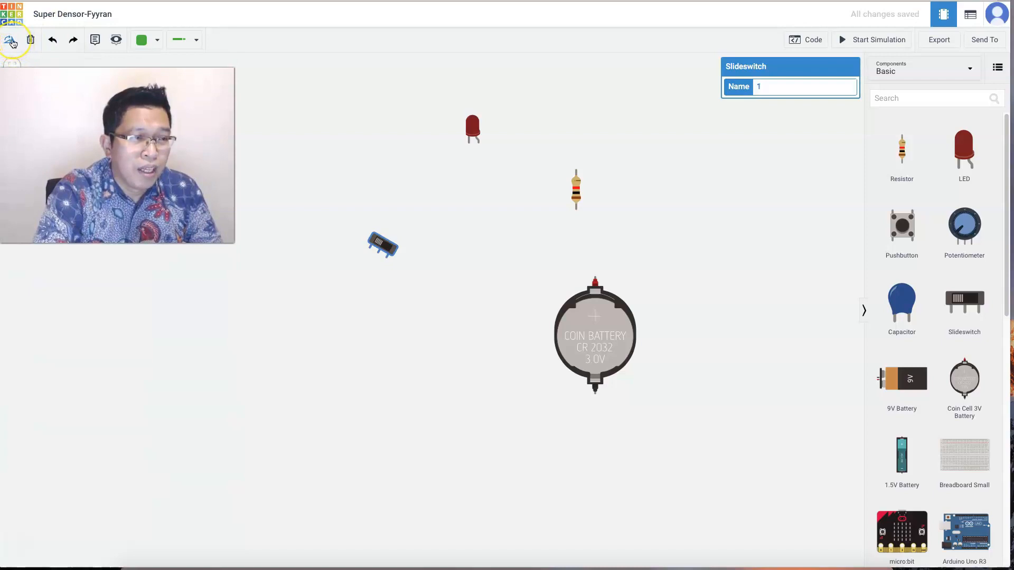
{"action": "left_click", "coordinate": [14, 41]}
{"action": "left_click", "coordinate": [13, 40]}
{"action": "left_click", "coordinate": [14, 40]}
{"action": "left_click", "coordinate": [14, 40]}
{"action": "left_click", "coordinate": [13, 41]}
{"action": "left_click", "coordinate": [13, 40]}
{"action": "left_click", "coordinate": [13, 40]}
{"action": "left_click", "coordinate": [13, 40]}
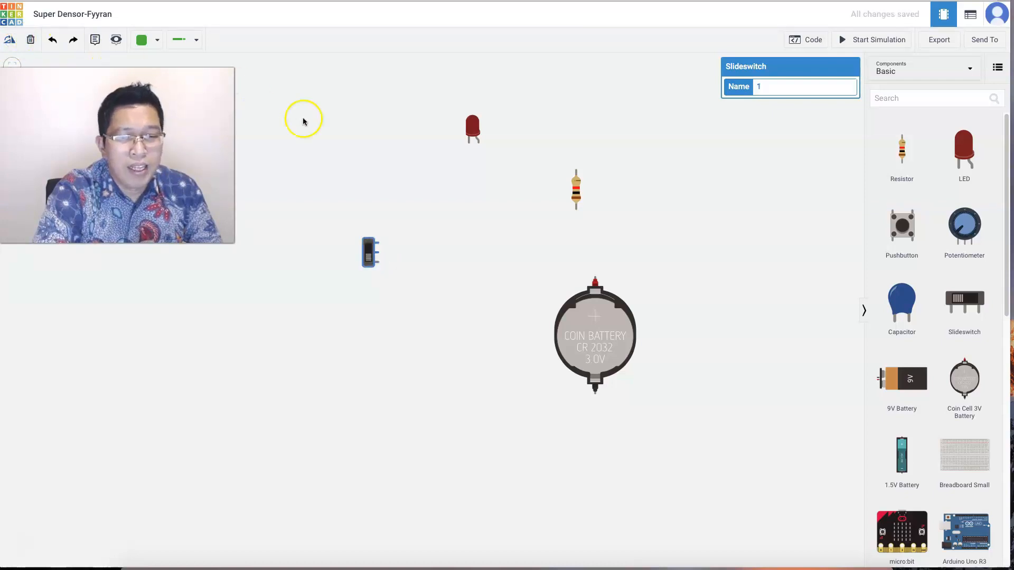
{"action": "left_click", "coordinate": [370, 176]}
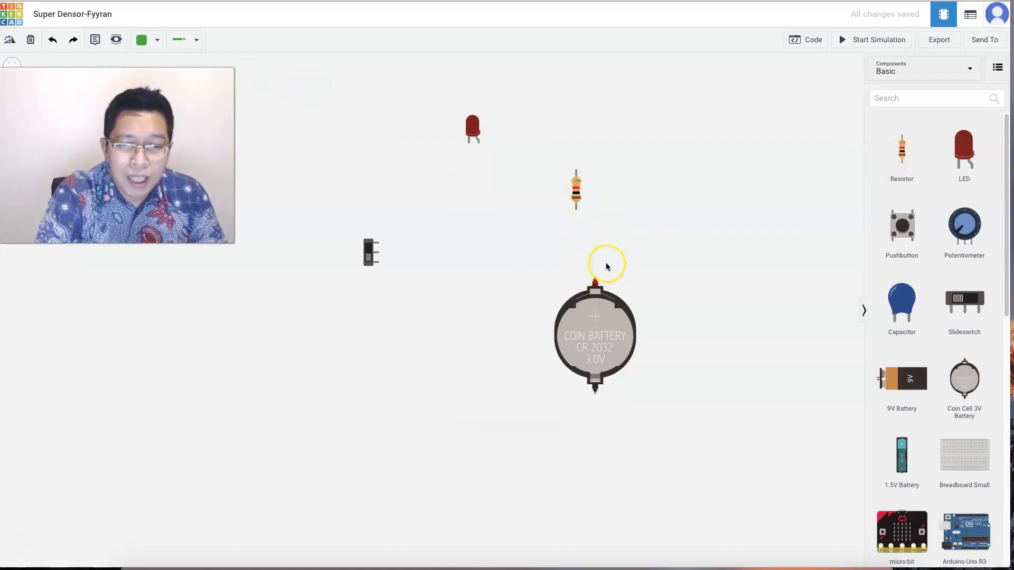
Step: Wire the battery's positive terminal to the resistor's lower terminal and colour the wire red
{"action": "left_click_drag", "start_coordinate": [595, 280], "coordinate": [577, 211]}
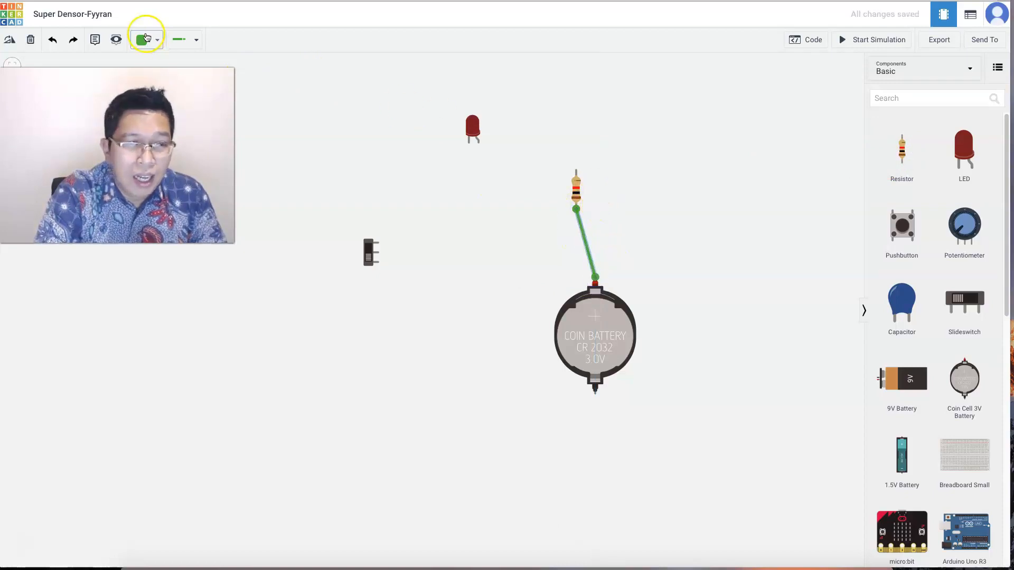
{"action": "left_click", "coordinate": [143, 40]}
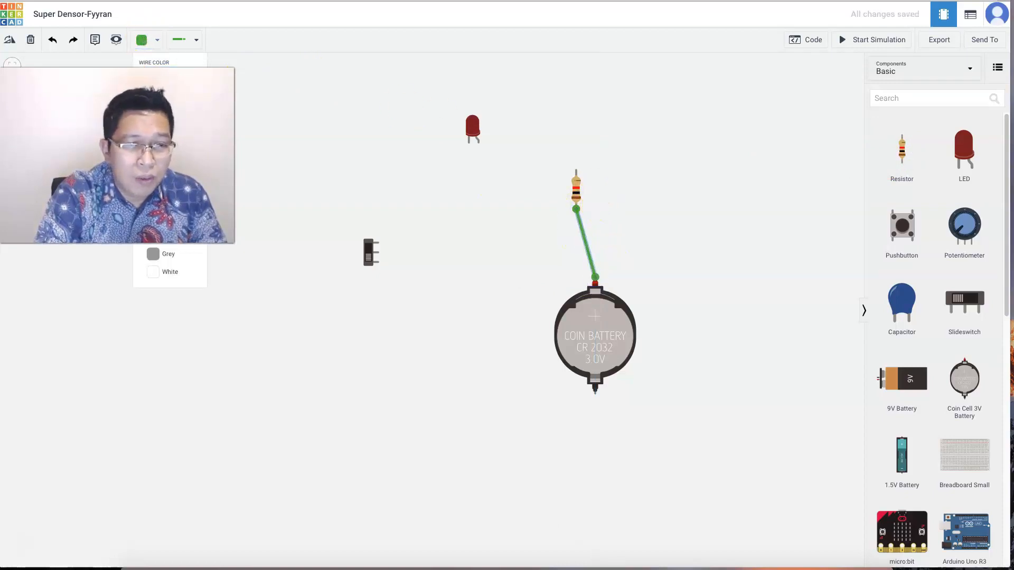
{"action": "left_click", "coordinate": [158, 92]}
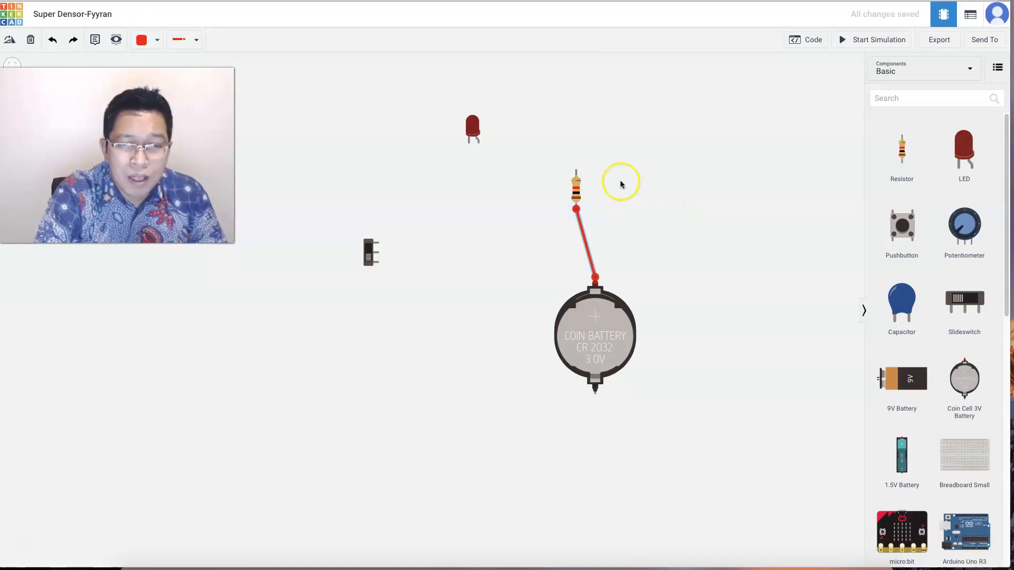
Step: Wire the resistor's upper terminal to the LED's bent leg, and the LED's straight leg to Terminal 2 of the slideswitch
{"action": "left_click", "coordinate": [577, 170]}
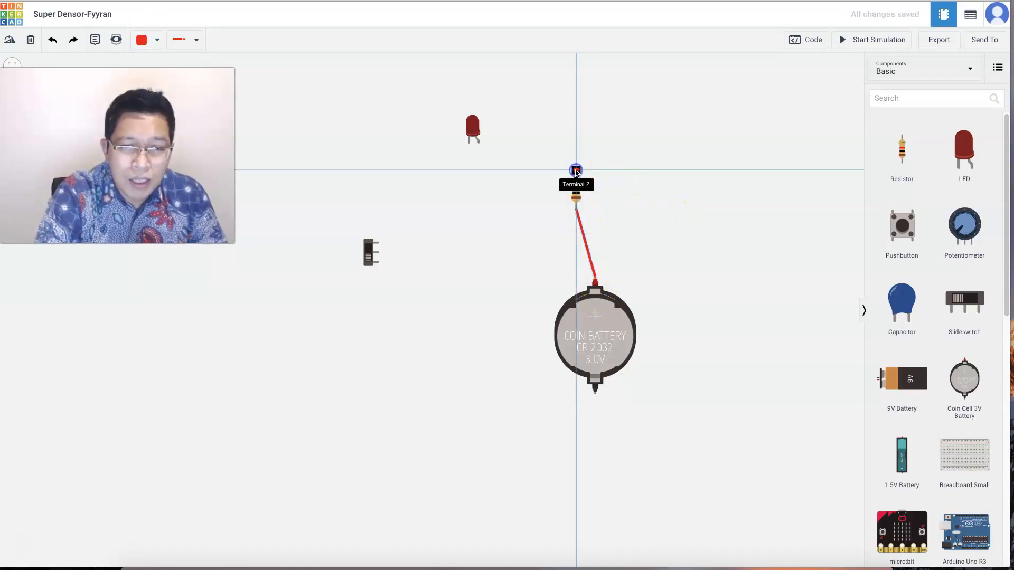
{"action": "left_click", "coordinate": [479, 144]}
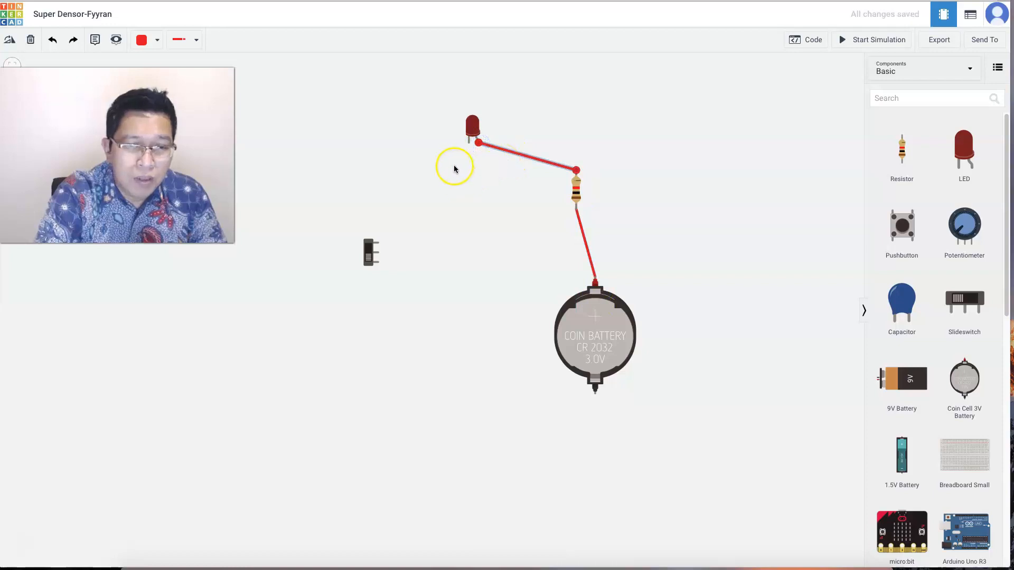
{"action": "left_click", "coordinate": [468, 142]}
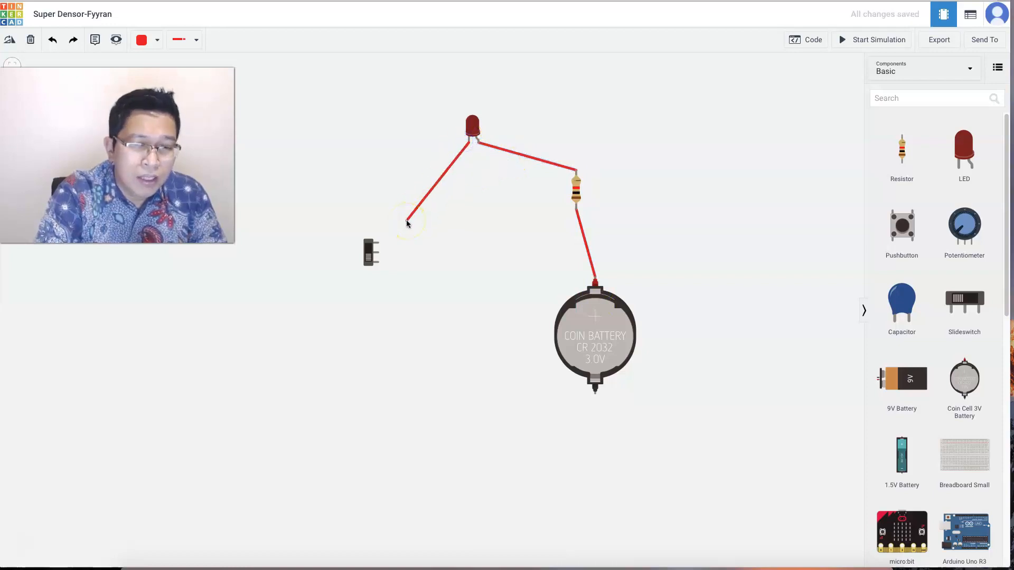
{"action": "left_click", "coordinate": [379, 252]}
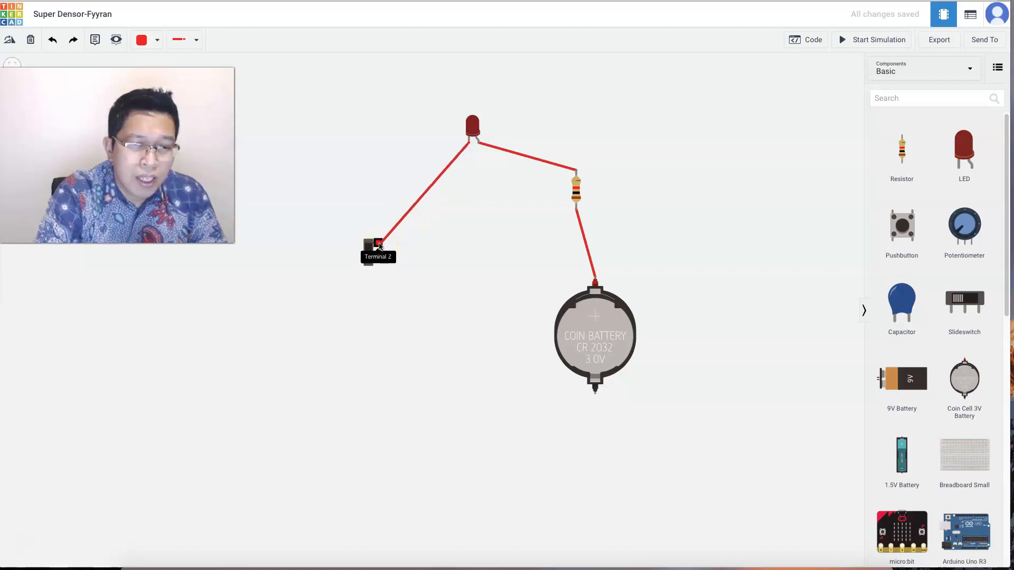
{"action": "left_click", "coordinate": [411, 218]}
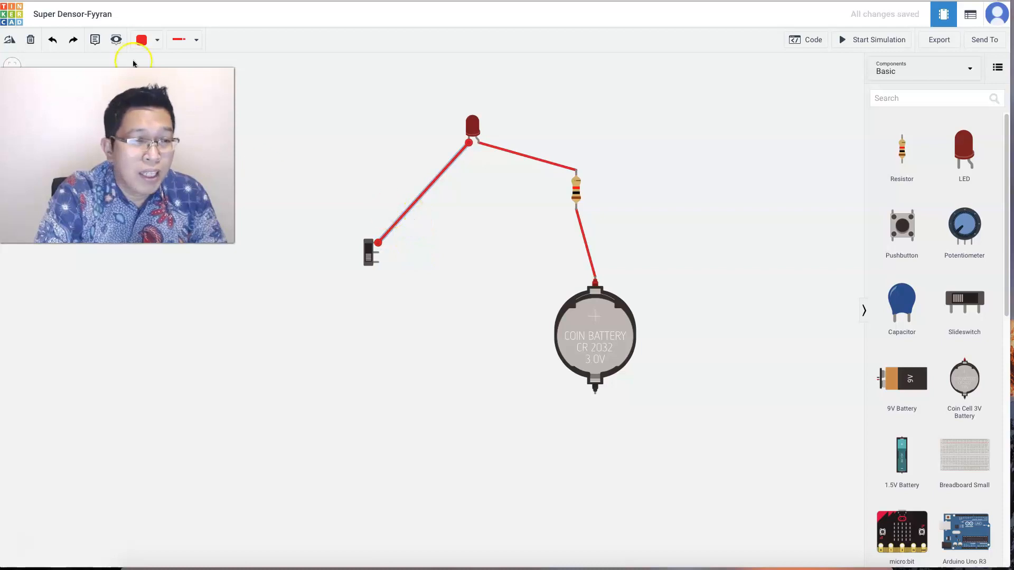
Step: Colour the LED-to-slideswitch wire black and connect the slideswitch's Common terminal to the battery's negative terminal with another black wire
{"action": "left_click", "coordinate": [141, 42]}
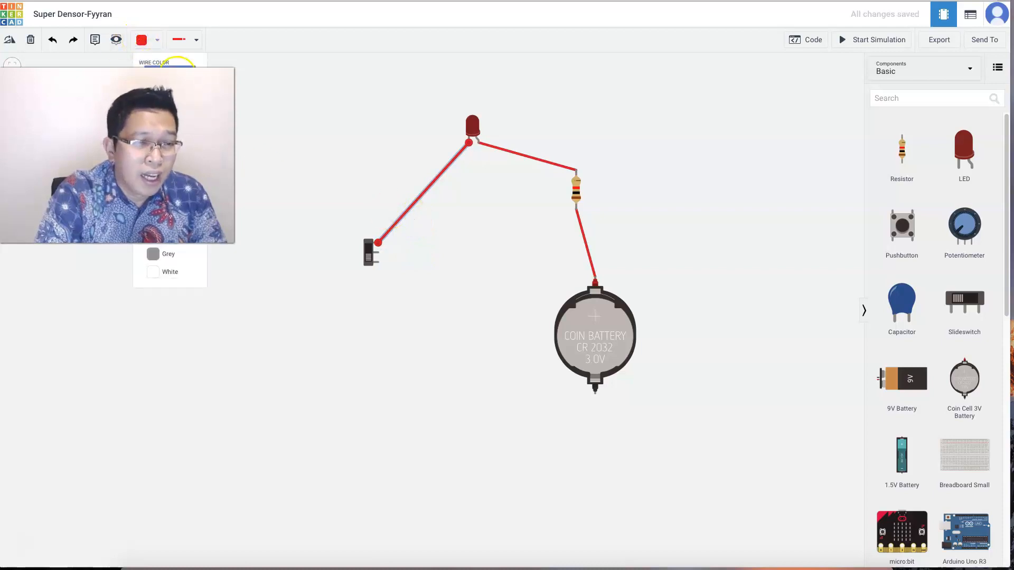
{"action": "left_click", "coordinate": [178, 73]}
{"action": "left_click", "coordinate": [379, 254]}
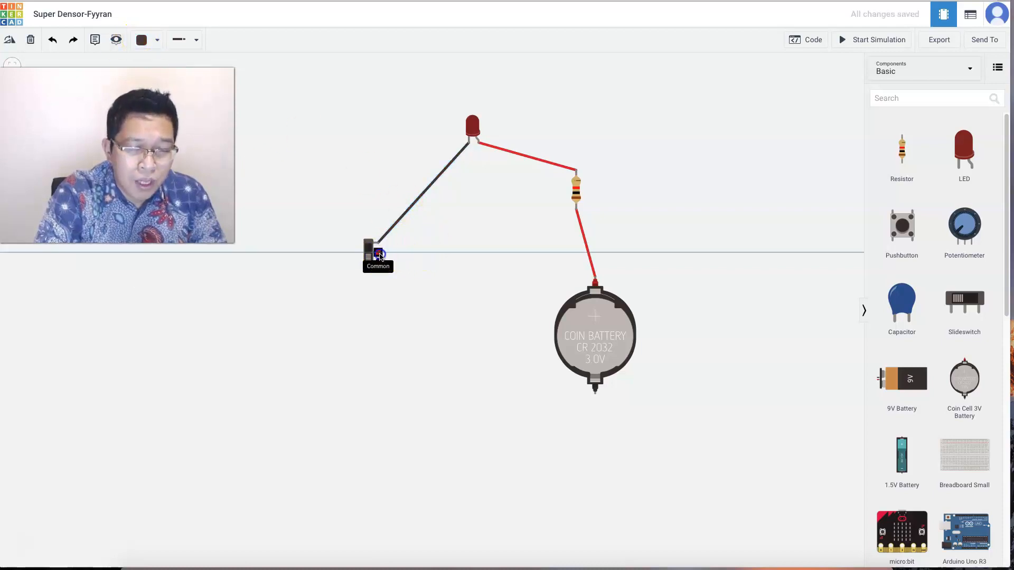
{"action": "left_click", "coordinate": [594, 394]}
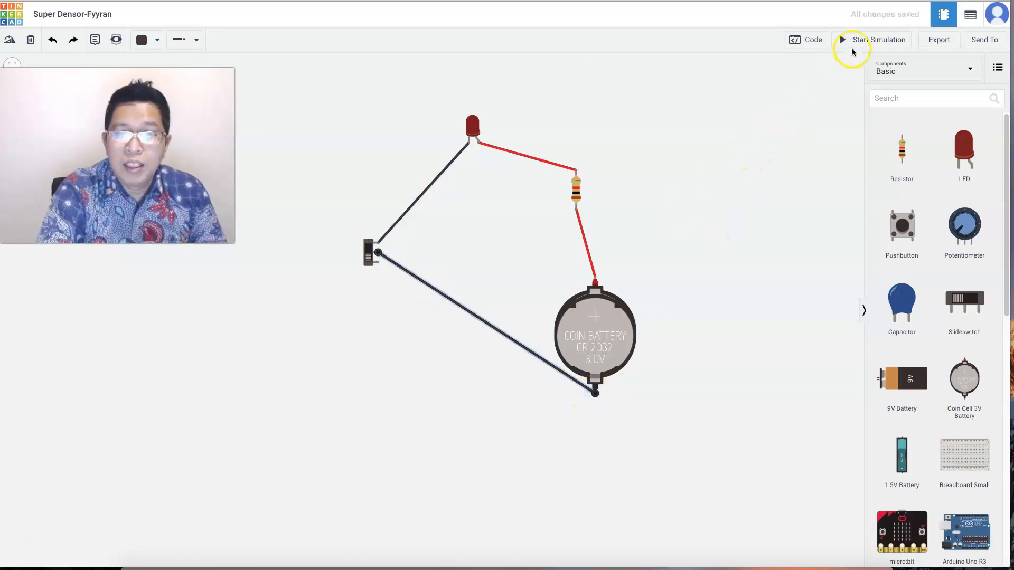
Step: Simulate the circuit, toggle the slideswitch to test the LED, and stop the simulation
{"action": "left_click", "coordinate": [852, 40]}
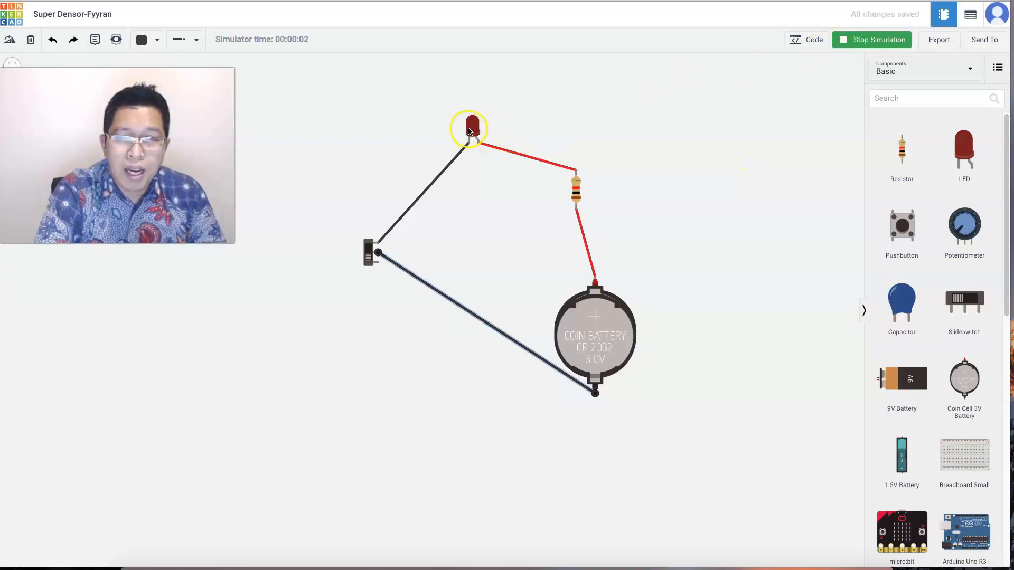
{"action": "left_click", "coordinate": [885, 45]}
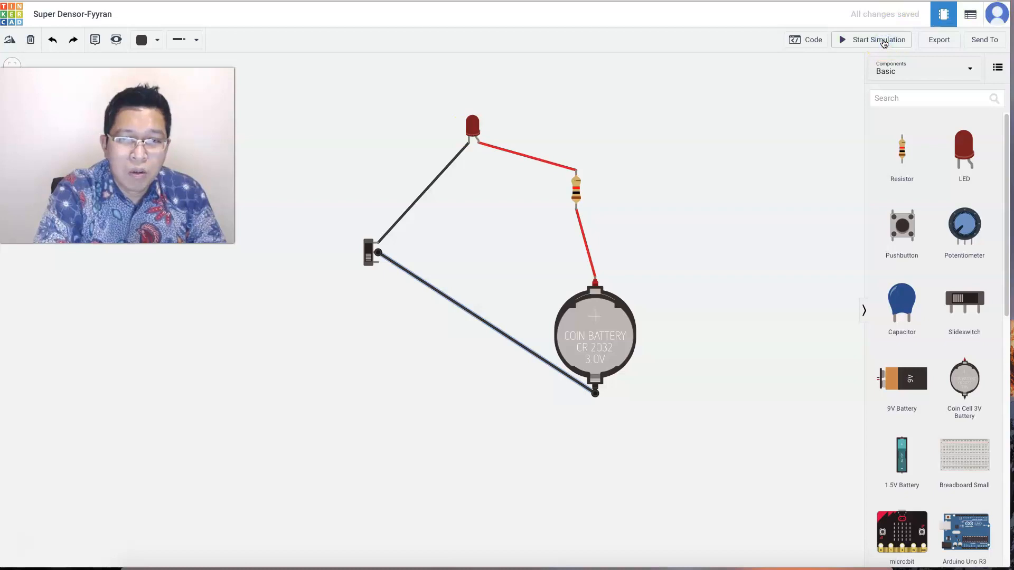
{"action": "left_click", "coordinate": [884, 44]}
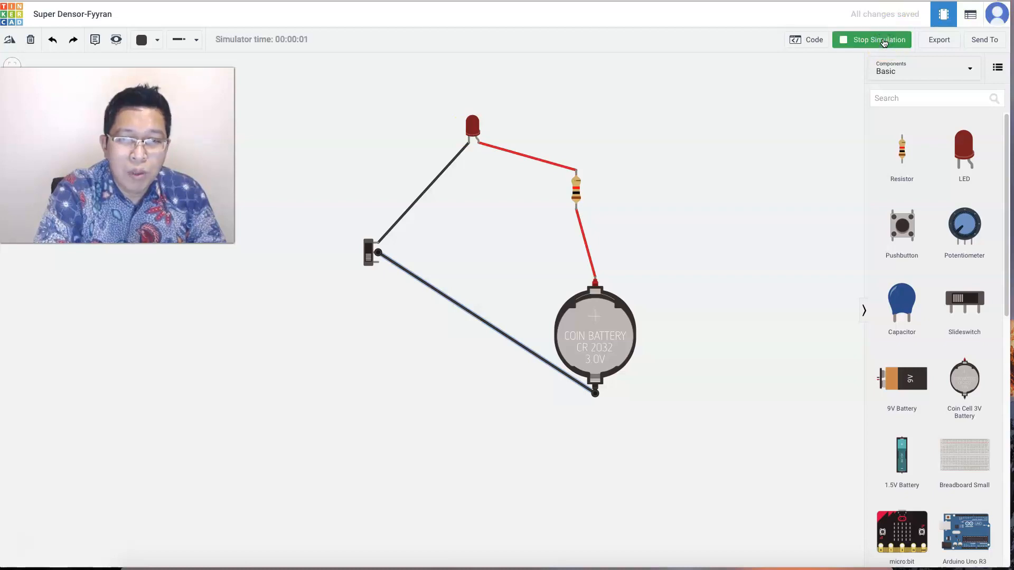
{"action": "left_click", "coordinate": [371, 250]}
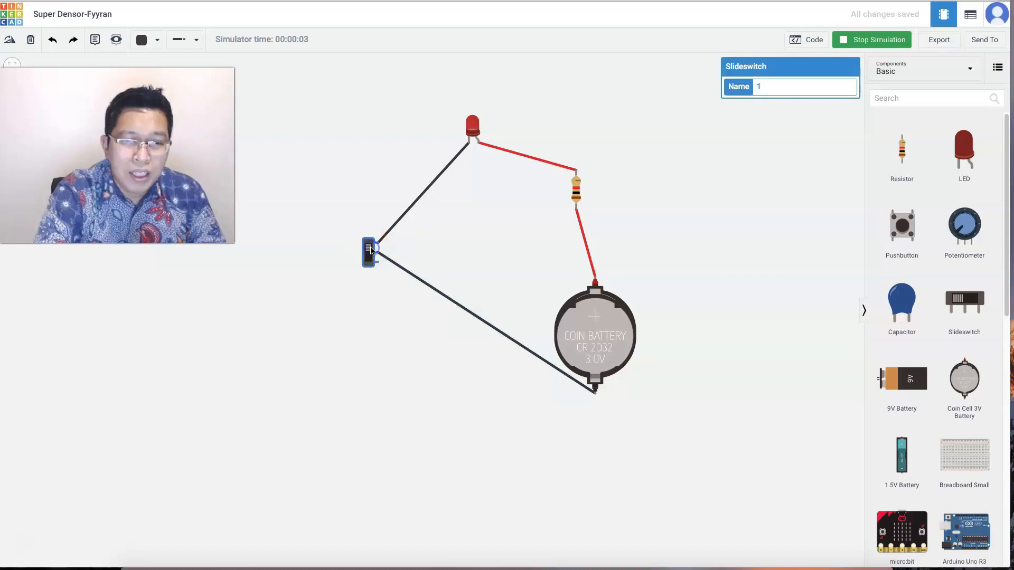
{"action": "left_click", "coordinate": [367, 256]}
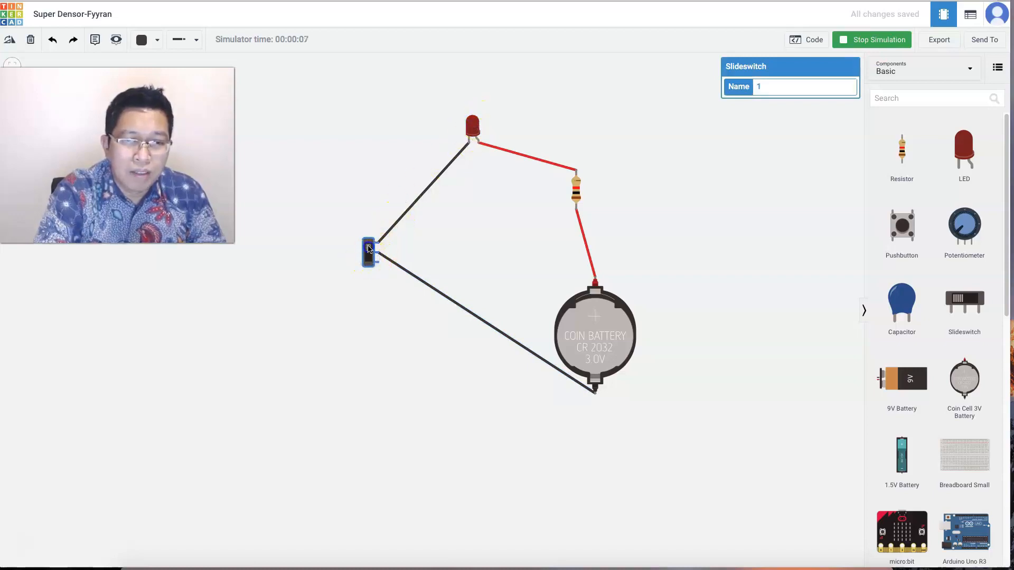
{"action": "left_click", "coordinate": [854, 41]}
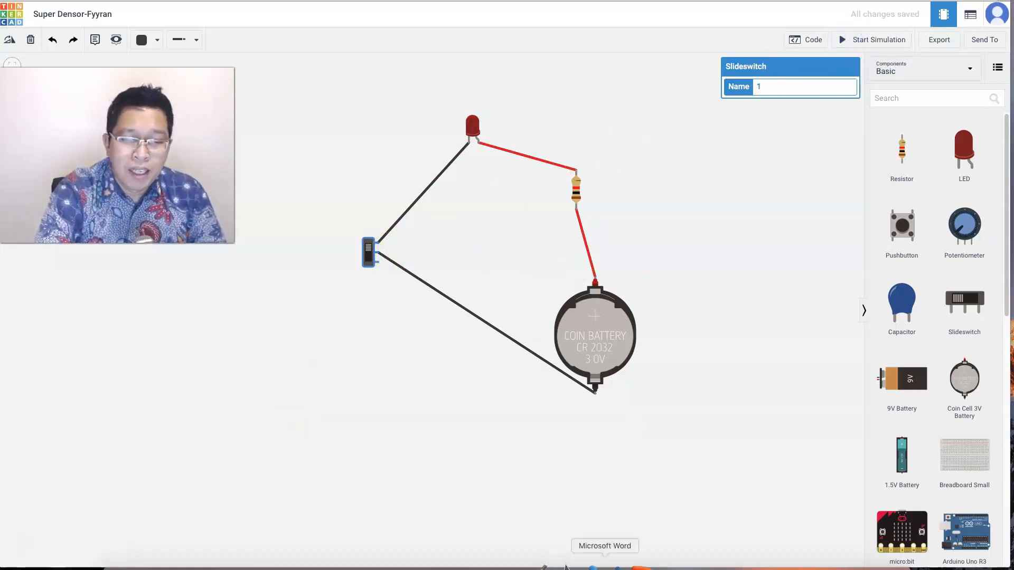
Step: Switch to PowerPoint and start the Tinkercad circuit slide show from its title slide
{"action": "left_click", "coordinate": [630, 567]}
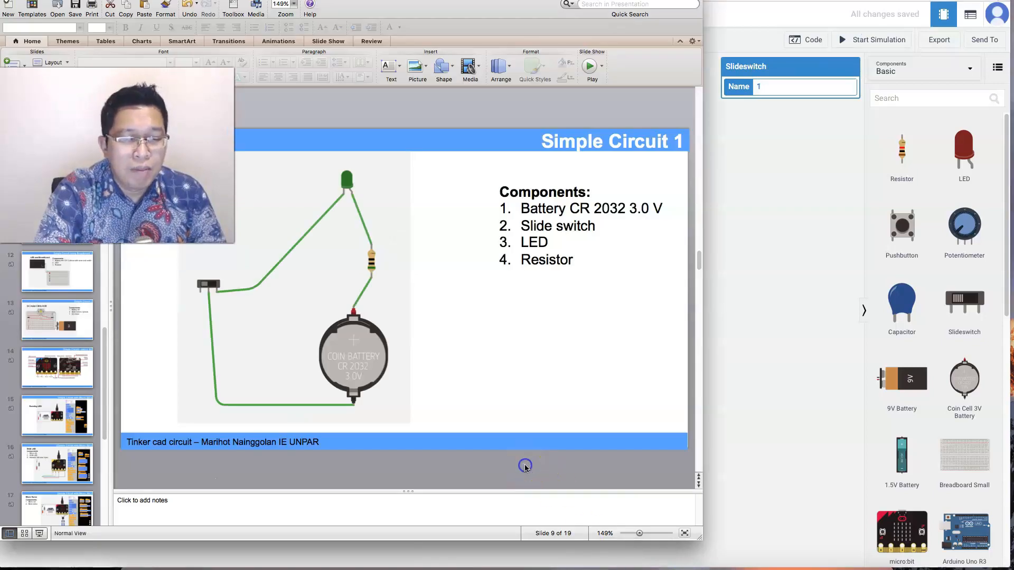
{"action": "left_click", "coordinate": [41, 533]}
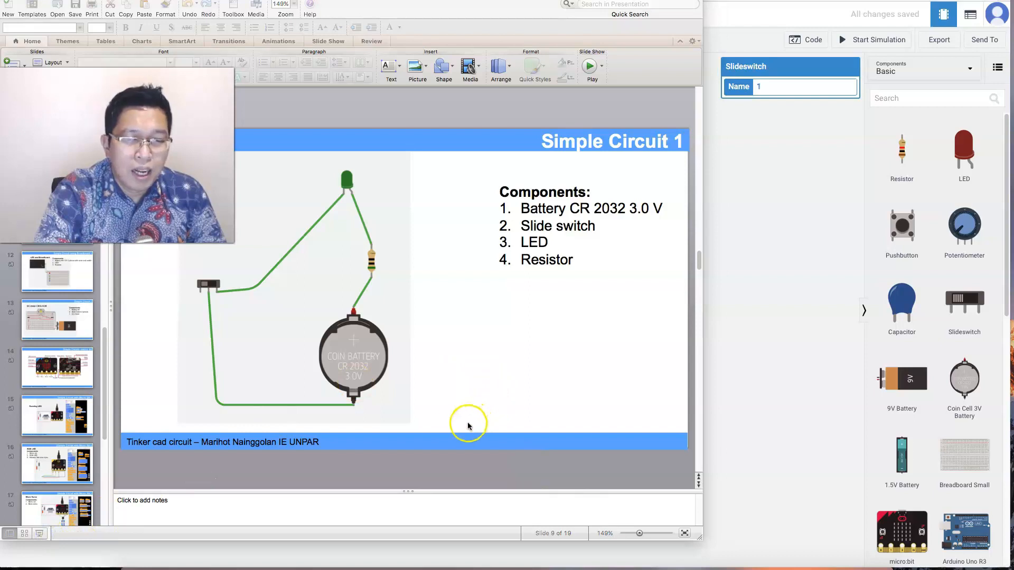
{"action": "left_click", "coordinate": [421, 476]}
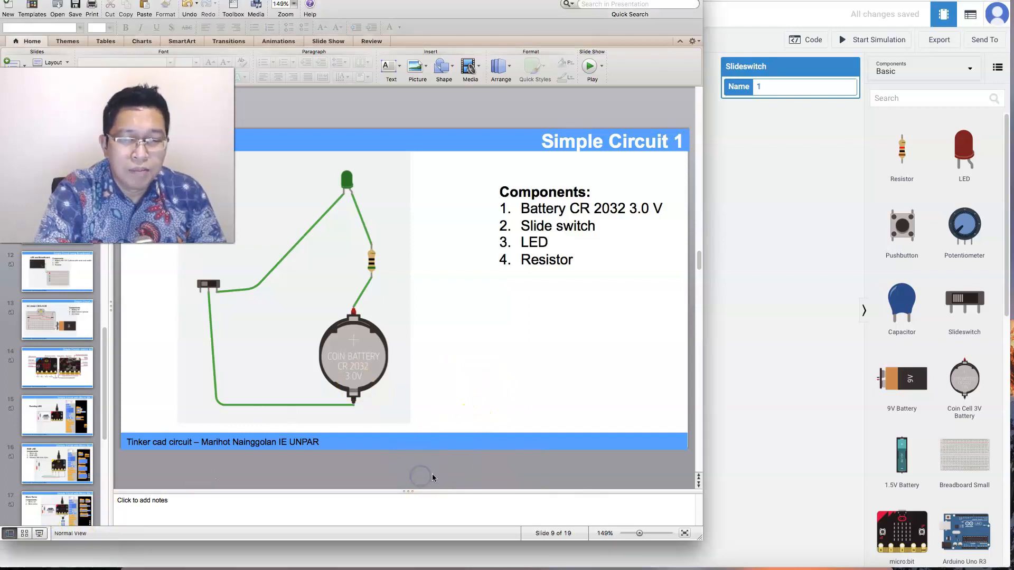
{"action": "left_click", "coordinate": [130, 0]}
{"action": "left_click", "coordinate": [152, 29]}
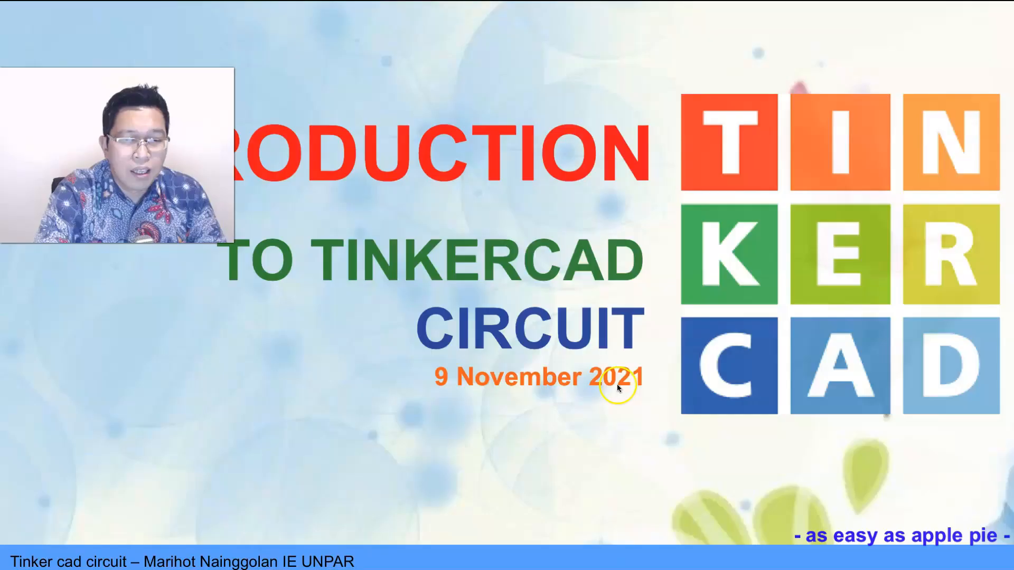
Step: Go to the Simple Circuit 2 slide in the slide show, compare it with Simple Circuit 1, and end the show
{"action": "right_click", "coordinate": [557, 398]}
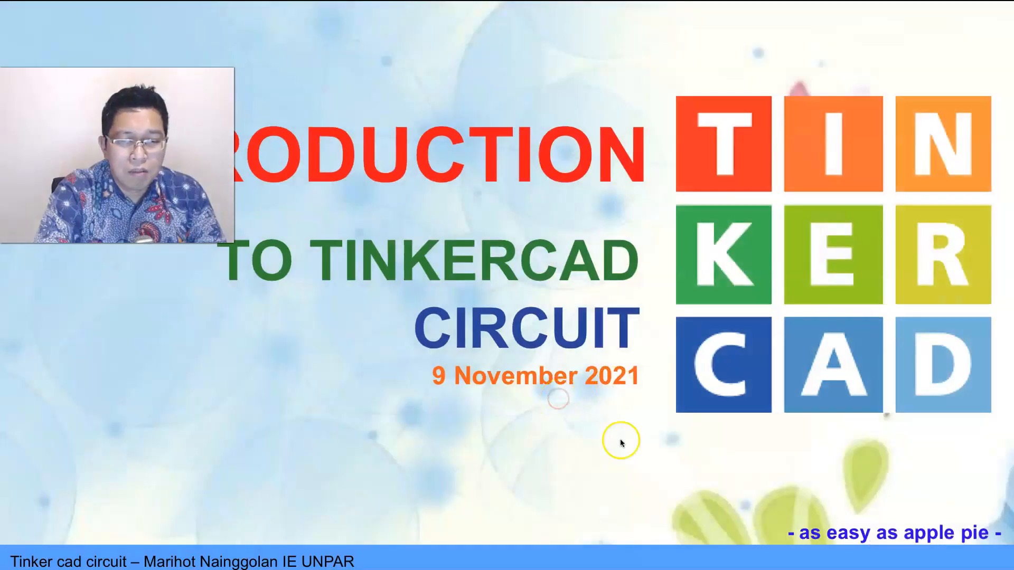
{"action": "mouse_move", "coordinate": [602, 440]}
{"action": "left_click", "coordinate": [716, 502]}
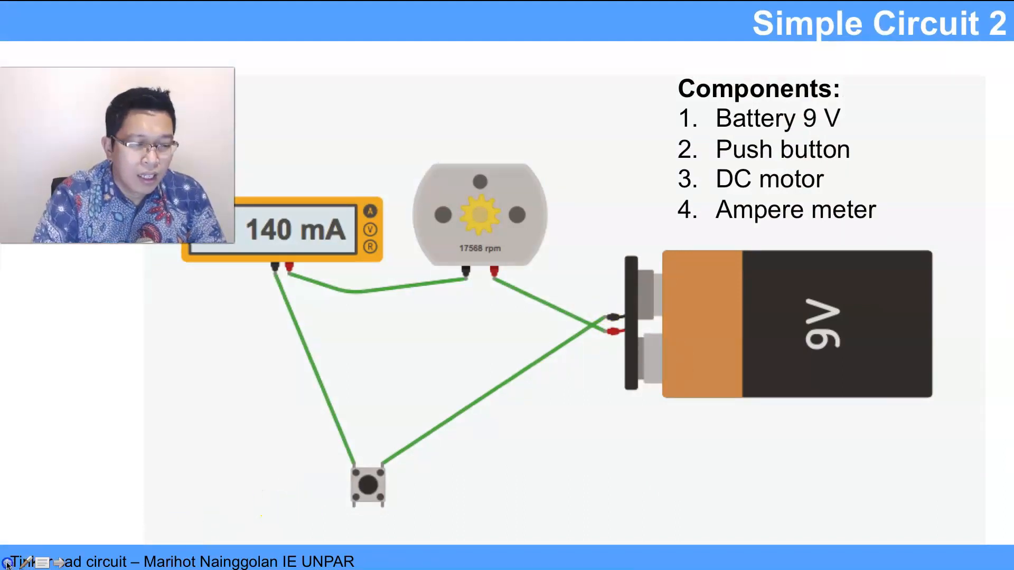
{"action": "left_click", "coordinate": [8, 563]}
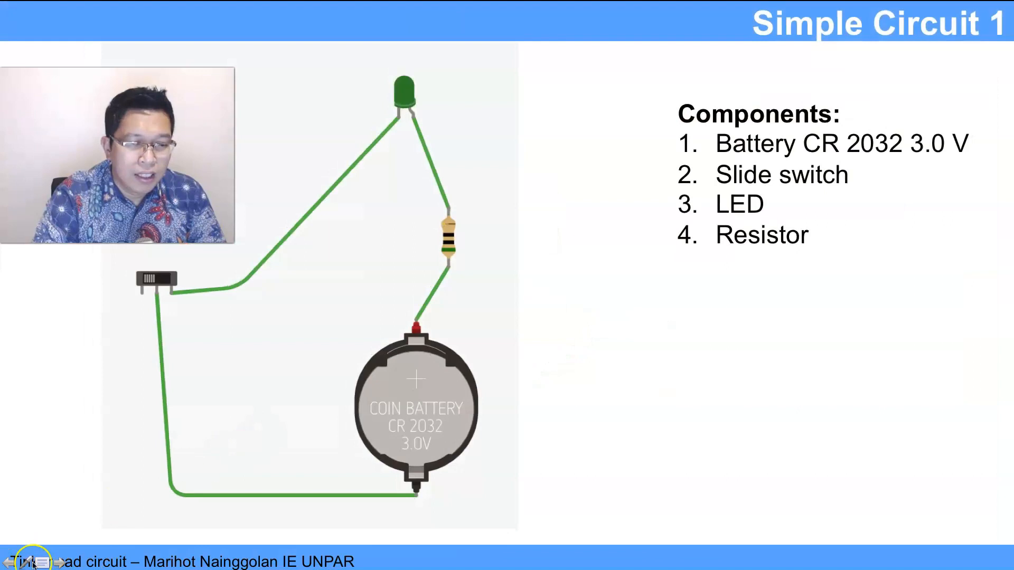
{"action": "left_click", "coordinate": [59, 563]}
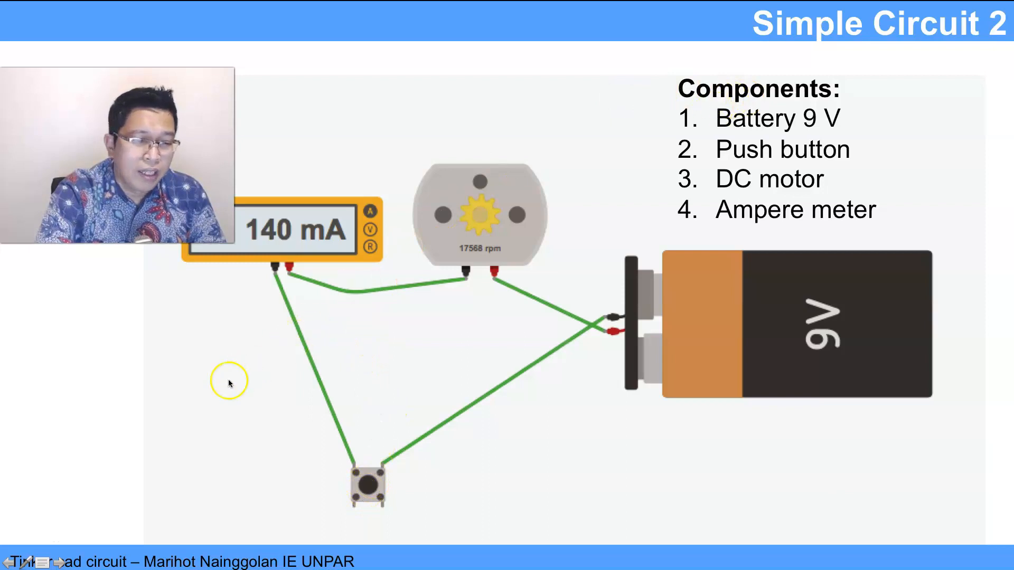
{"action": "right_click", "coordinate": [204, 396]}
{"action": "left_click", "coordinate": [272, 491]}
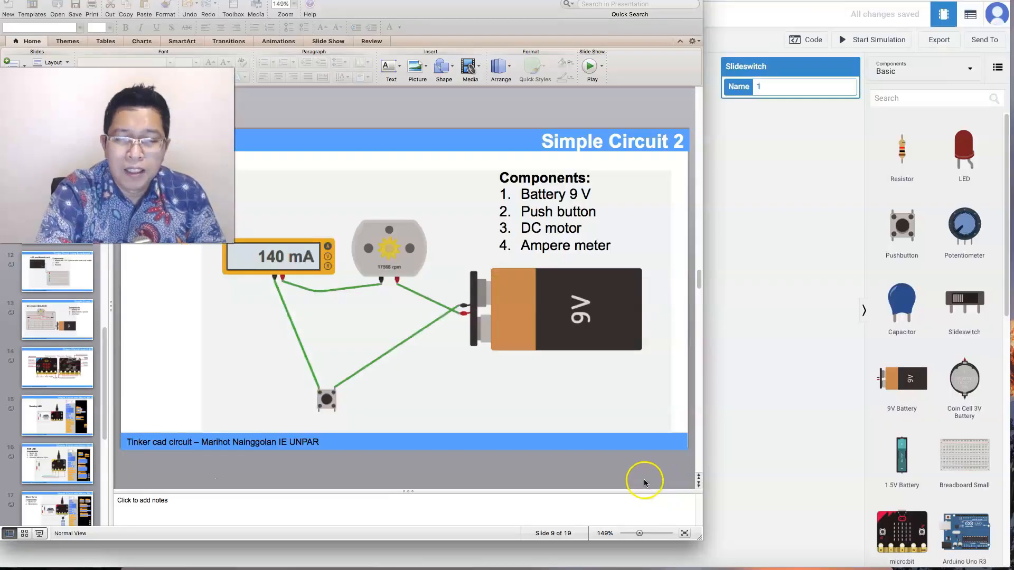
Step: Switch back to Tinkercad, return to the dashboard and create a new circuit
{"action": "left_click", "coordinate": [771, 427]}
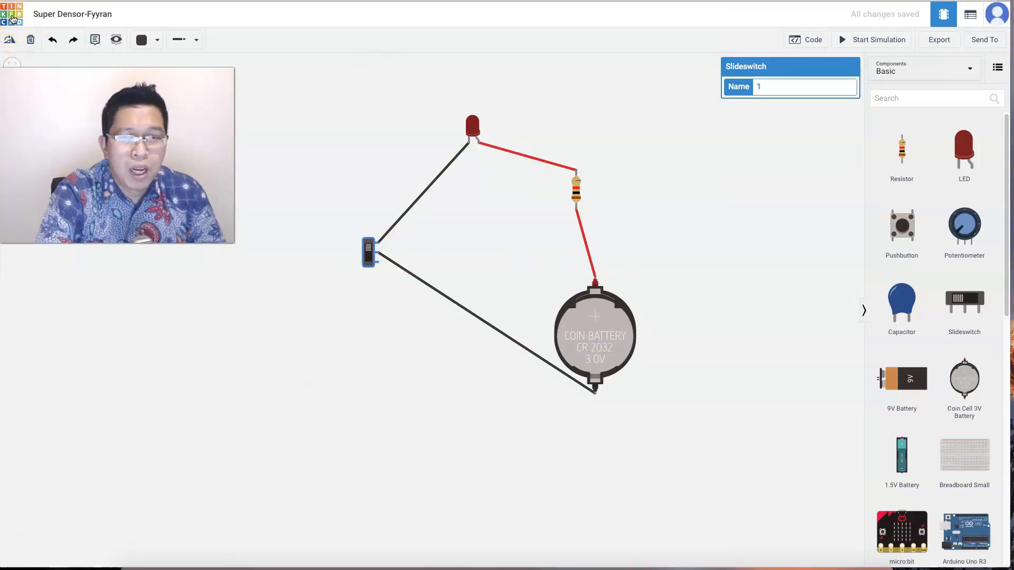
{"action": "left_click", "coordinate": [13, 19]}
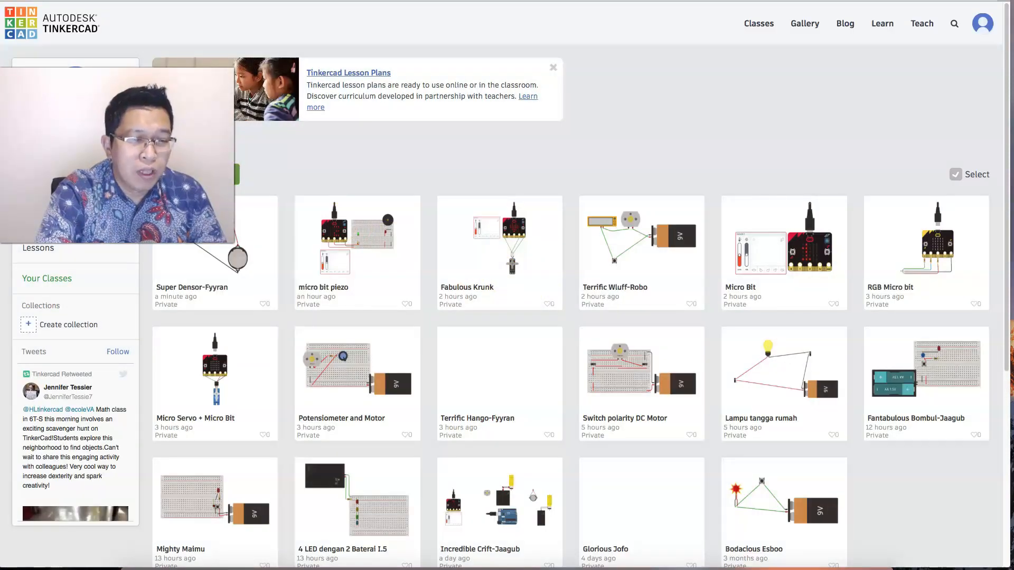
{"action": "left_click", "coordinate": [199, 175]}
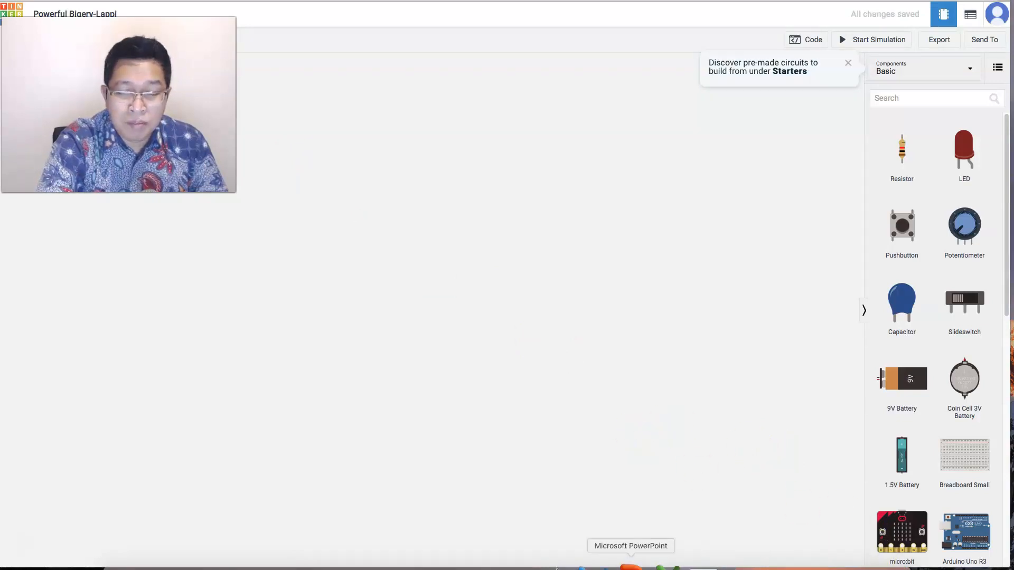
Step: Check the Simple Circuit 2 slide in PowerPoint, return to Tinkercad, and place a 9V battery with a DC motor to its upper left
{"action": "left_click", "coordinate": [632, 566]}
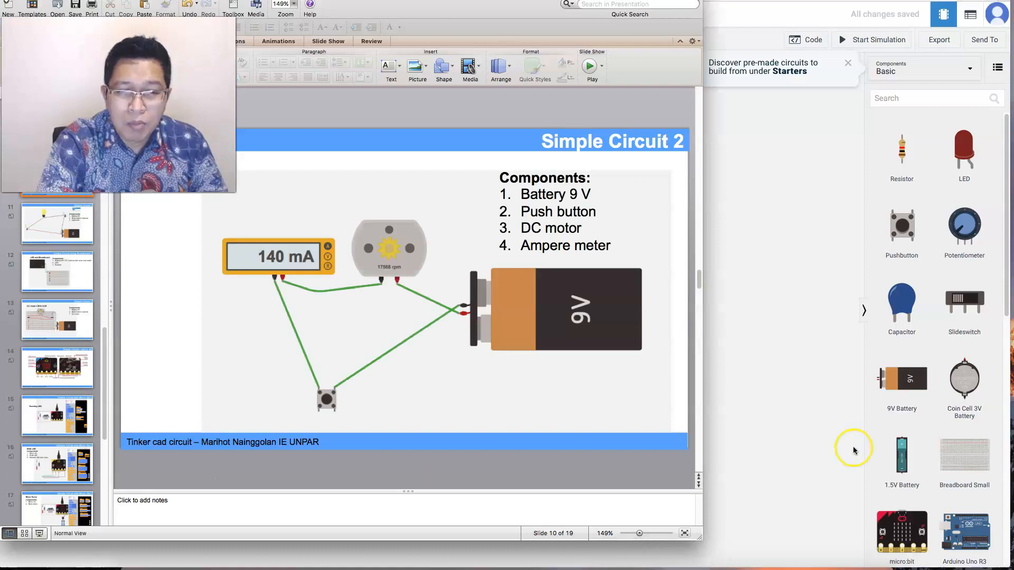
{"action": "left_click", "coordinate": [798, 391]}
{"action": "left_click_drag", "start_coordinate": [902, 378], "coordinate": [600, 358]}
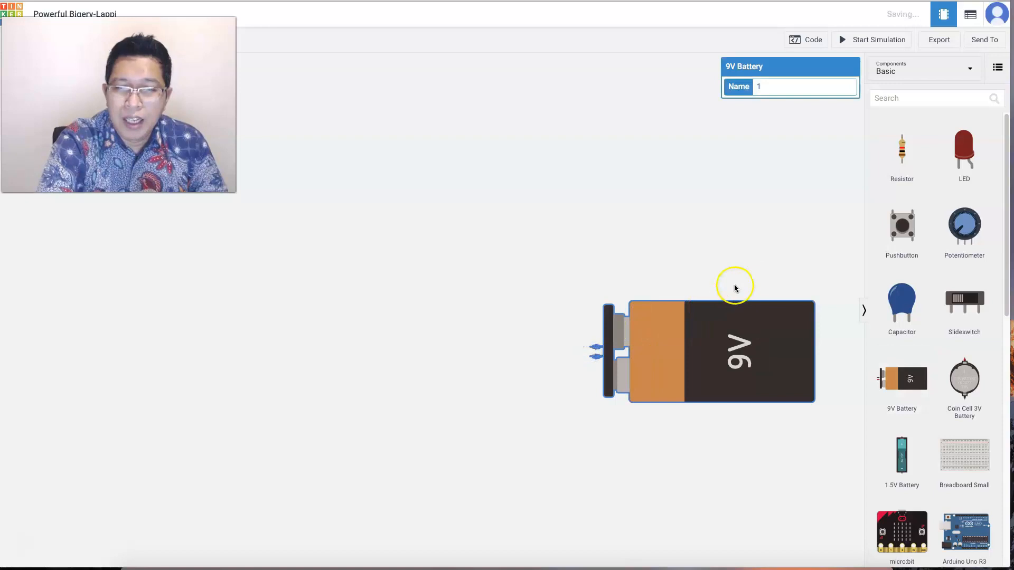
{"action": "scroll", "coordinate": [962, 380], "scroll_direction": "down", "scroll_amount": 3}
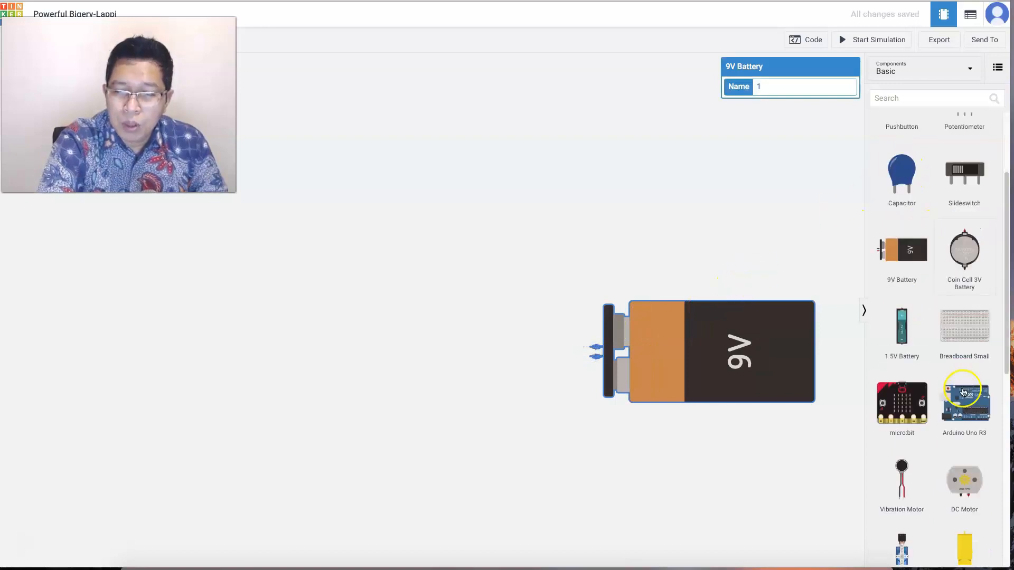
{"action": "left_click_drag", "start_coordinate": [958, 486], "coordinate": [432, 169]}
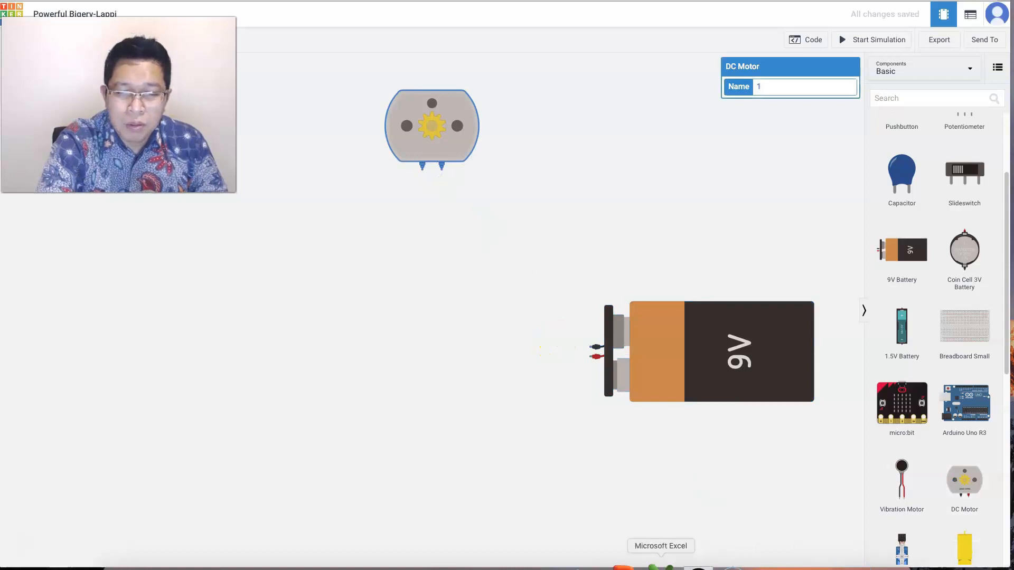
Step: Check the component list in PowerPoint again, return to Tinkercad, and place a pushbutton well to the left of the 9V battery
{"action": "left_click", "coordinate": [632, 567]}
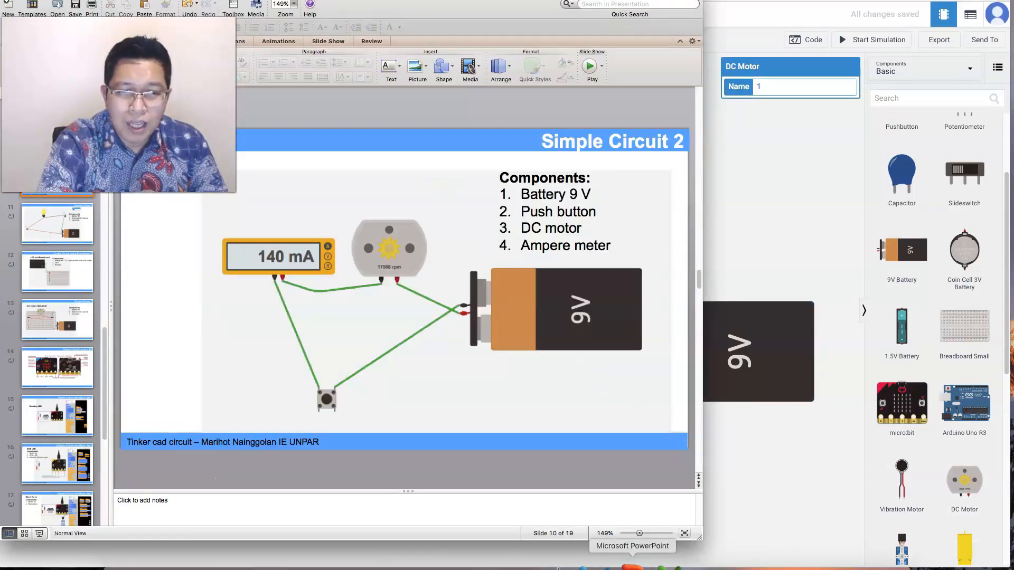
{"action": "left_click", "coordinate": [775, 243]}
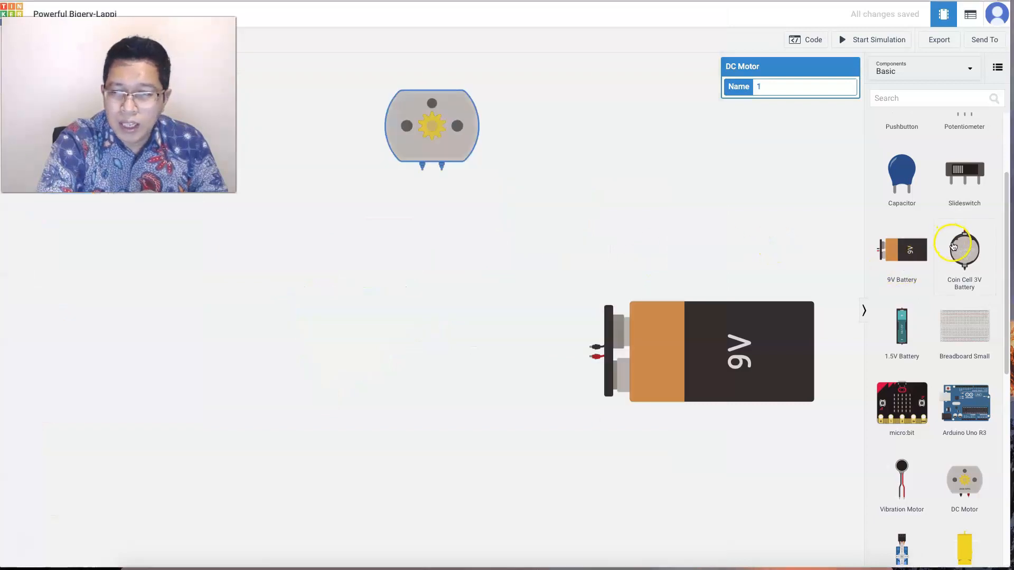
{"action": "scroll", "coordinate": [962, 273], "scroll_direction": "up", "scroll_amount": 5}
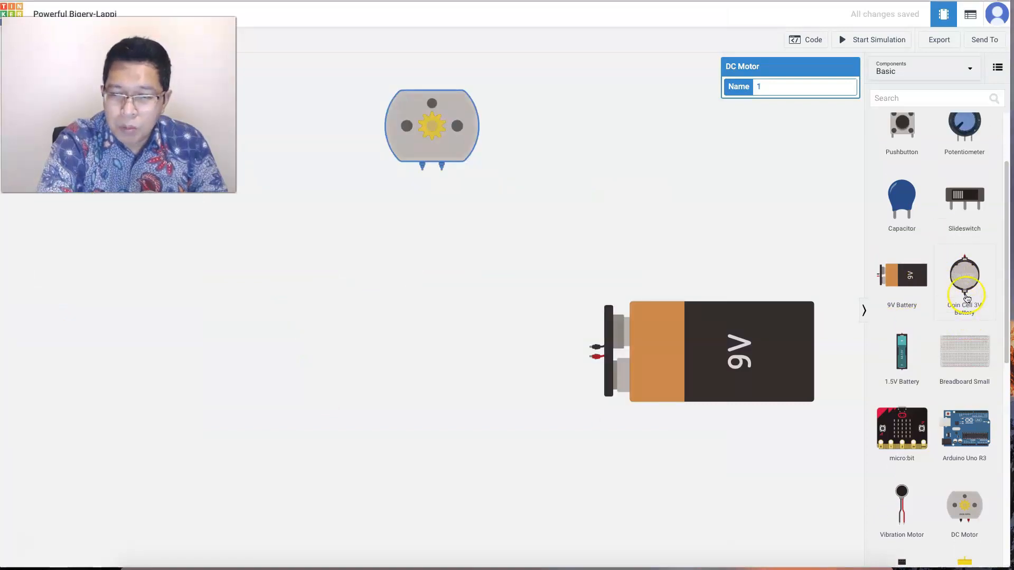
{"action": "left_click_drag", "start_coordinate": [914, 230], "coordinate": [257, 320]}
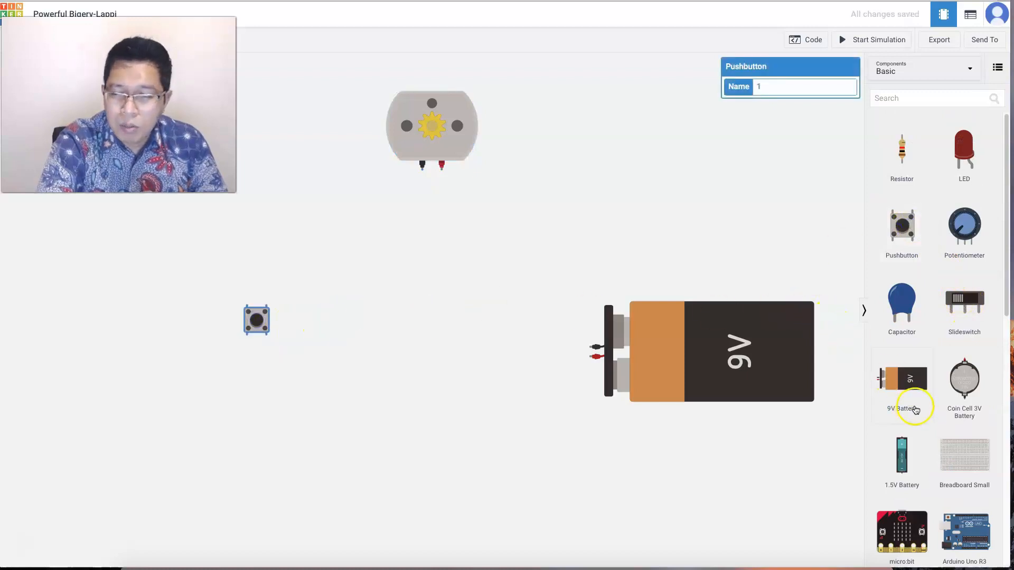
Step: Place a multimeter just above the pushbutton and set its mode to Amperage
{"action": "scroll", "coordinate": [927, 423], "scroll_direction": "down", "scroll_amount": 3}
{"action": "scroll", "coordinate": [929, 429], "scroll_direction": "down", "scroll_amount": 10}
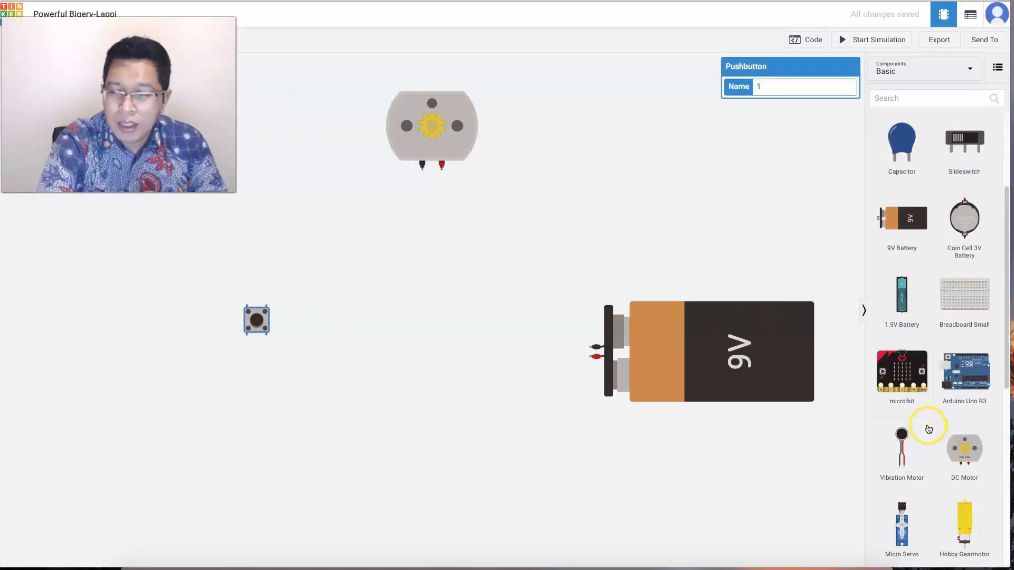
{"action": "scroll", "coordinate": [929, 429], "scroll_direction": "up", "scroll_amount": 3}
{"action": "scroll", "coordinate": [932, 434], "scroll_direction": "down", "scroll_amount": 3}
{"action": "left_click_drag", "start_coordinate": [912, 517], "coordinate": [269, 235]}
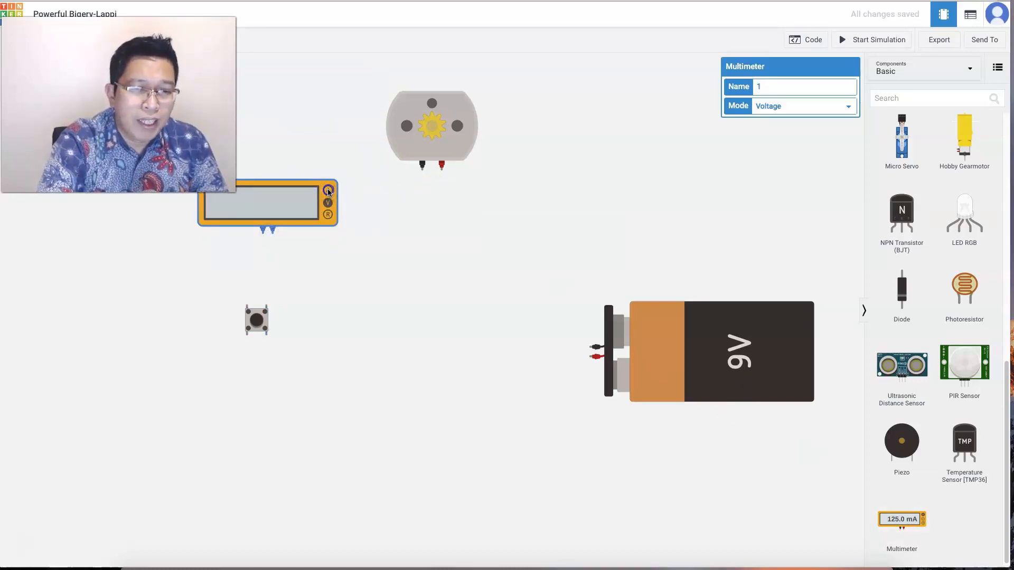
{"action": "left_click", "coordinate": [774, 106]}
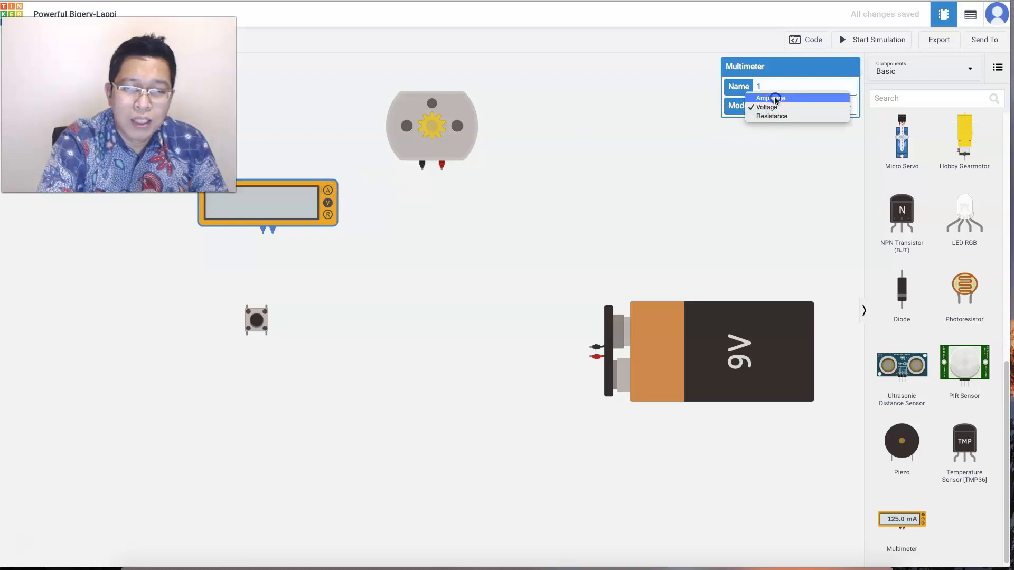
{"action": "left_click", "coordinate": [774, 98]}
{"action": "left_click", "coordinate": [411, 291]}
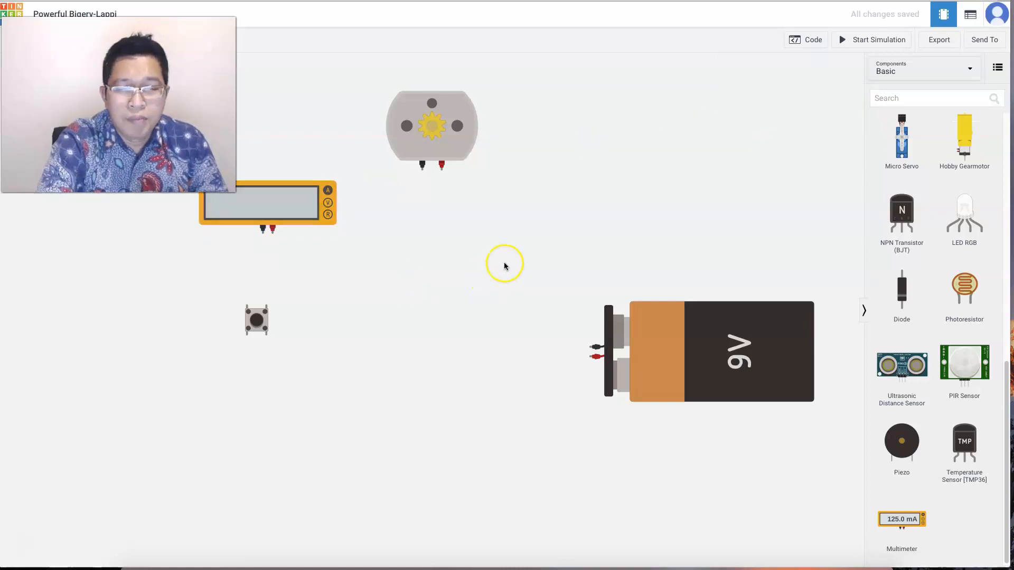
Step: Wire the DC motor's red terminal to the 9V battery's positive terminal and colour the wire red
{"action": "left_click", "coordinate": [442, 169]}
{"action": "left_click", "coordinate": [591, 358]}
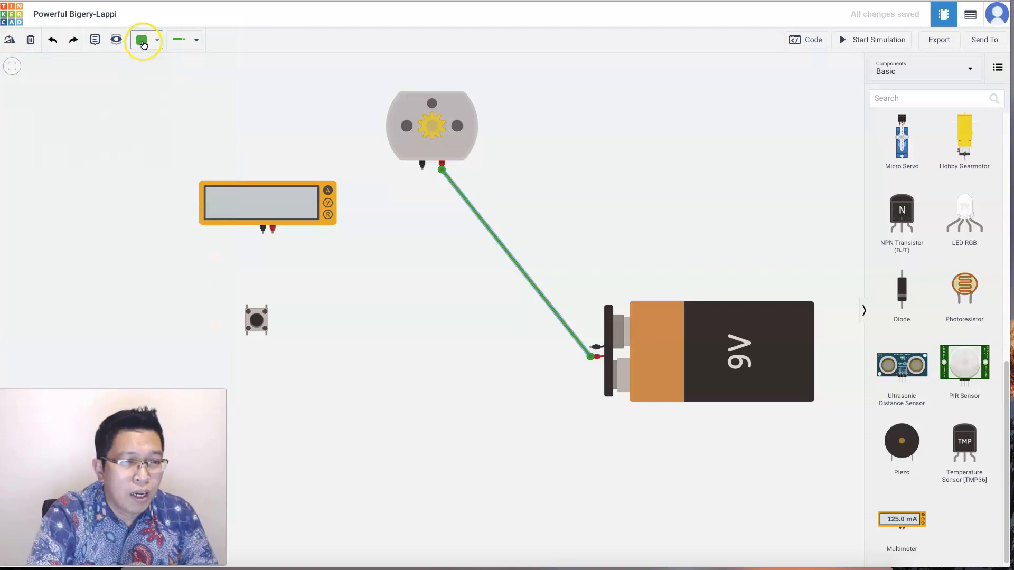
{"action": "left_click", "coordinate": [143, 44]}
{"action": "left_click", "coordinate": [181, 93]}
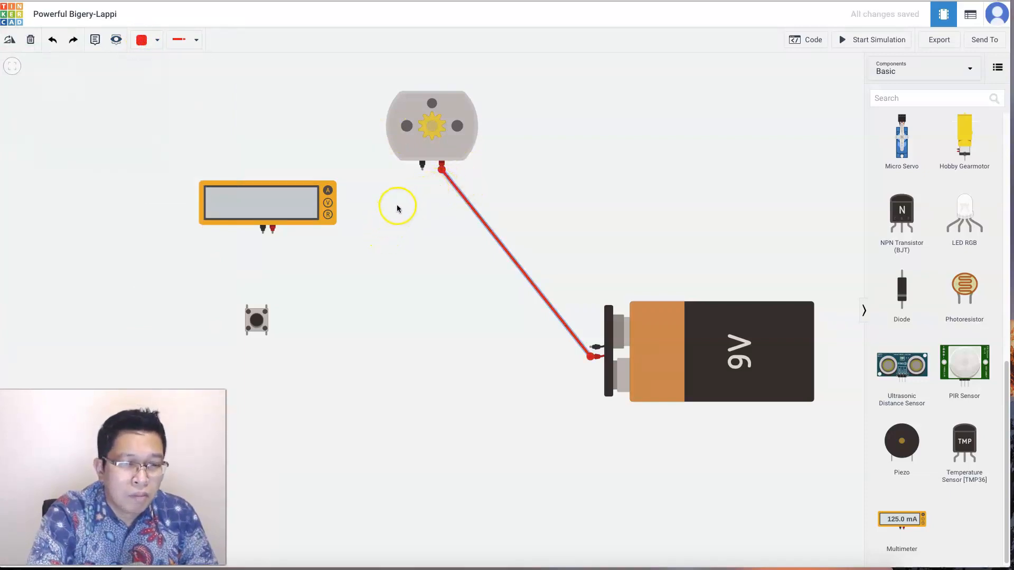
Step: Connect the DC motor's black terminal to the multimeter's positive terminal with a red wire running down and across at right angles
{"action": "left_click", "coordinate": [422, 165]}
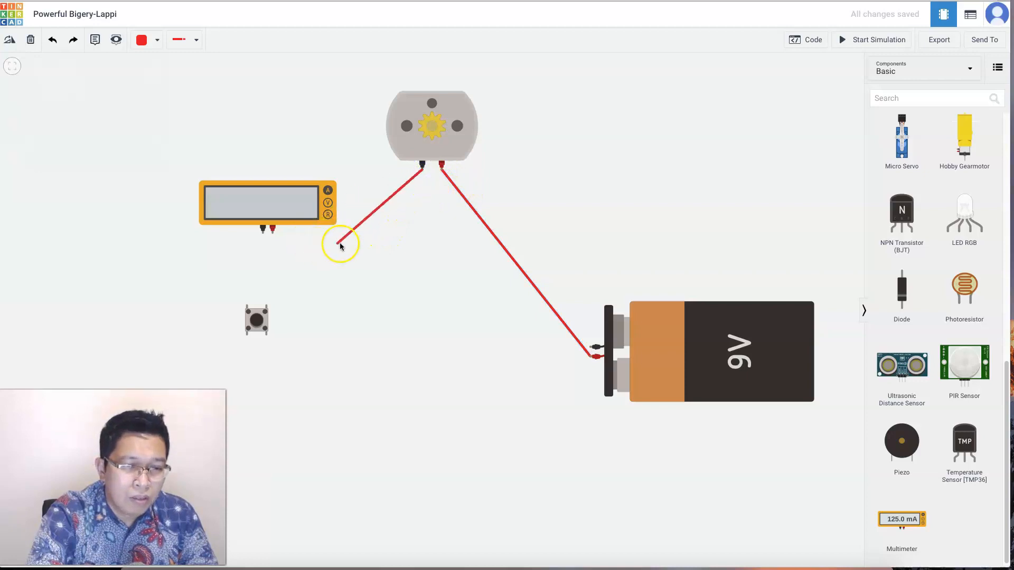
{"action": "left_click", "coordinate": [423, 239]}
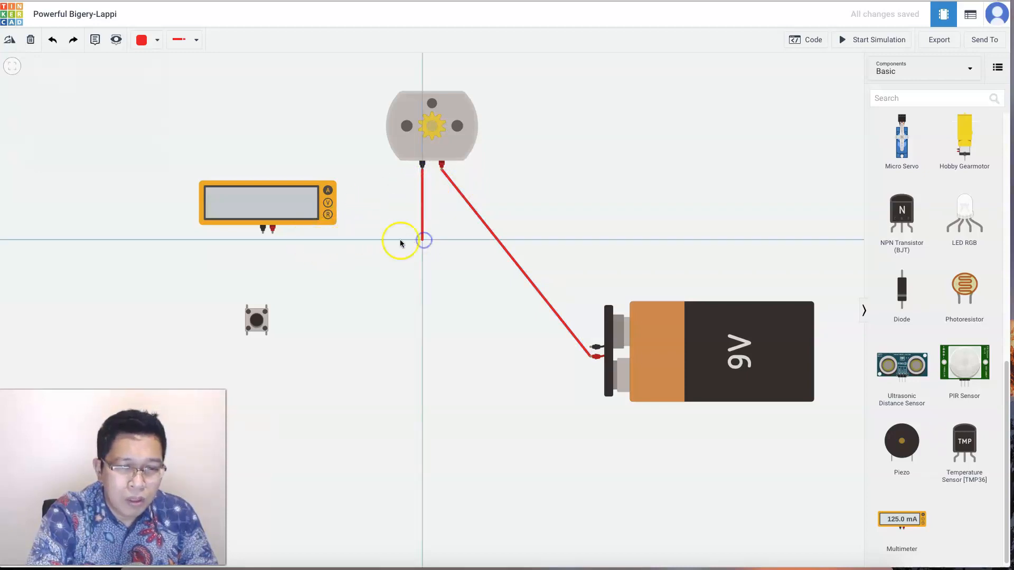
{"action": "left_click", "coordinate": [275, 240]}
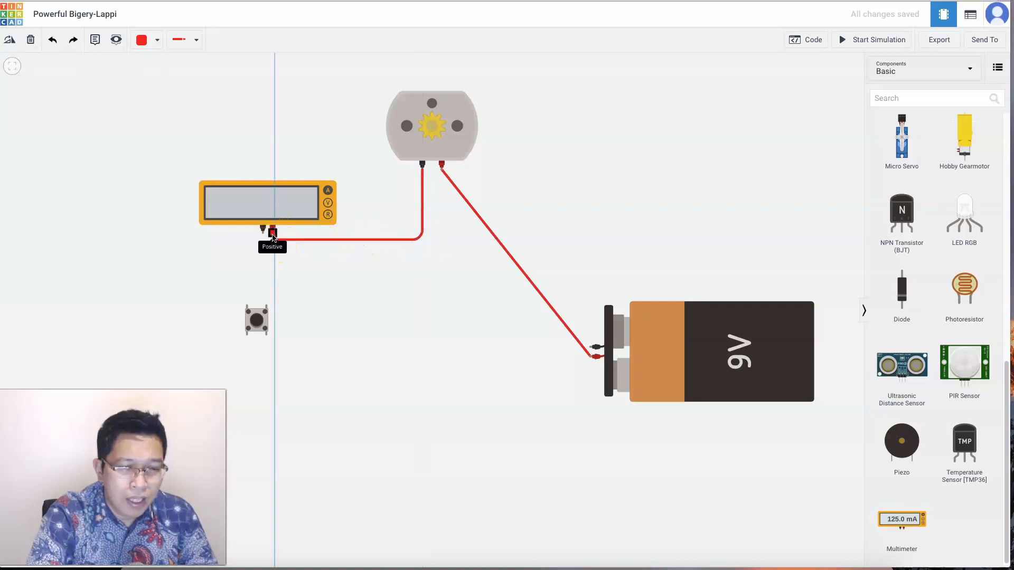
{"action": "left_click", "coordinate": [273, 229]}
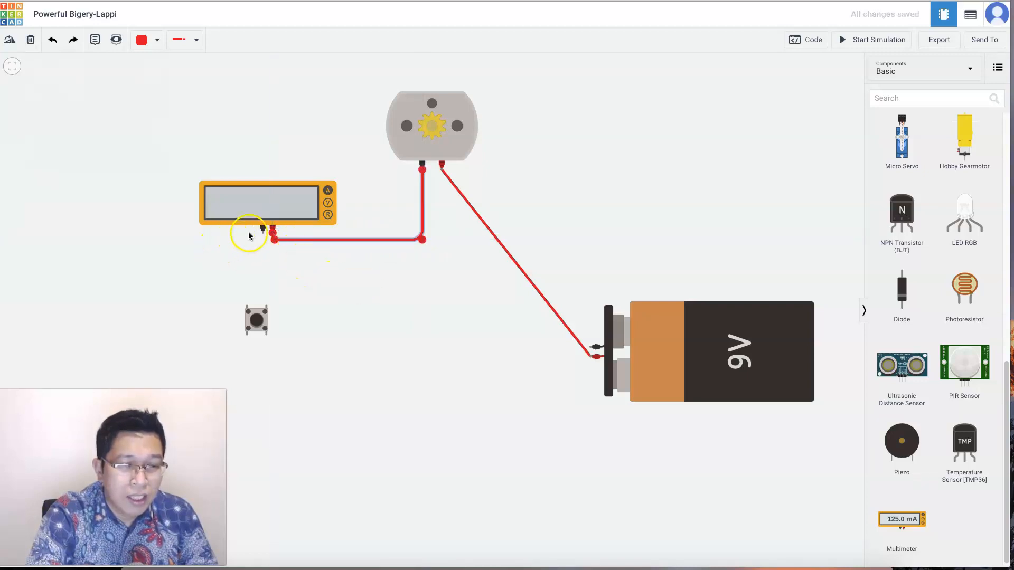
Step: Wire the multimeter's negative terminal to the pushbutton's upper-left pin and colour the wire black
{"action": "left_click", "coordinate": [263, 233]}
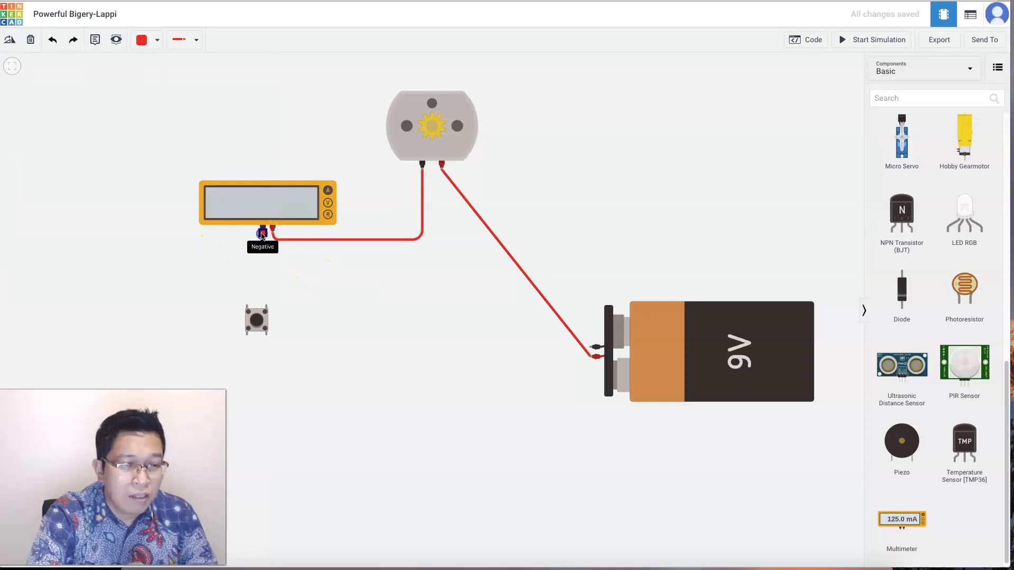
{"action": "left_click", "coordinate": [247, 307]}
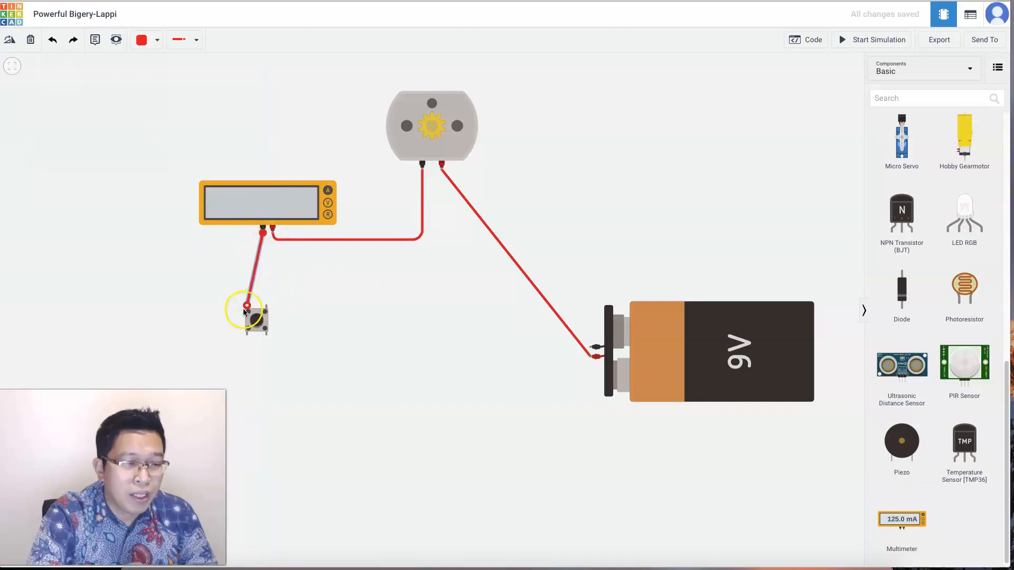
{"action": "mouse_move", "coordinate": [247, 307]}
{"action": "left_mouse_down"}
{"action": "mouse_move", "coordinate": [260, 301]}
{"action": "mouse_move", "coordinate": [249, 310]}
{"action": "left_mouse_up"}
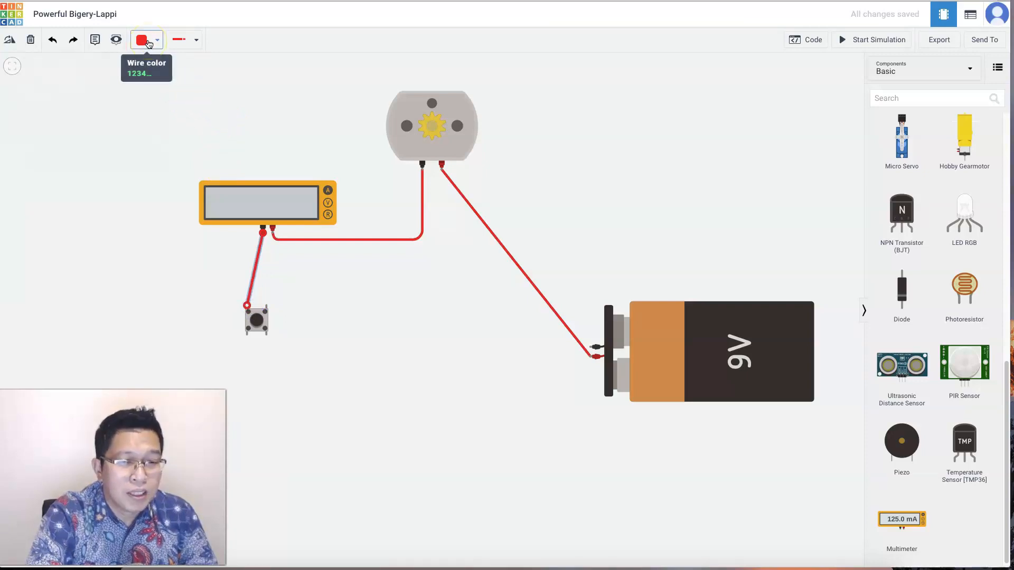
{"action": "left_click", "coordinate": [152, 42]}
{"action": "left_click", "coordinate": [164, 72]}
{"action": "left_click", "coordinate": [327, 241]}
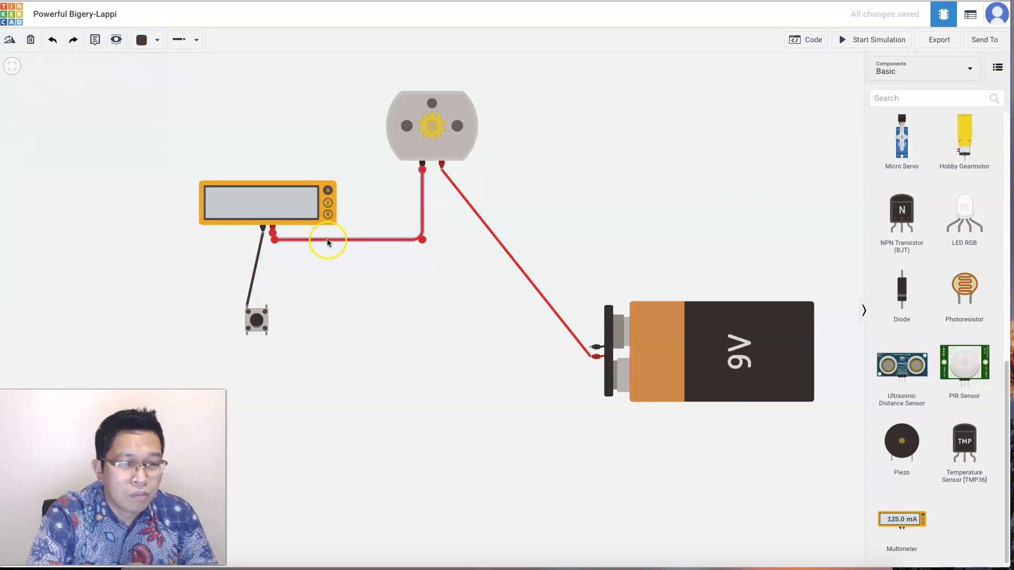
{"action": "left_click", "coordinate": [473, 380]}
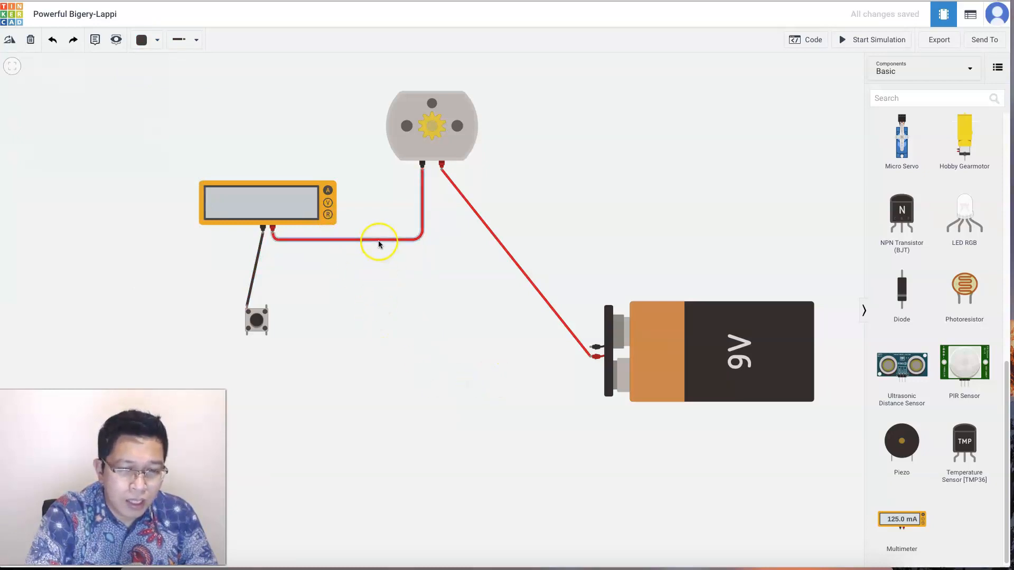
Step: Connect the pushbutton's lower-left pin to the 9V battery's negative terminal with a black wire bent below the button
{"action": "left_click", "coordinate": [247, 335]}
{"action": "left_click", "coordinate": [247, 355]}
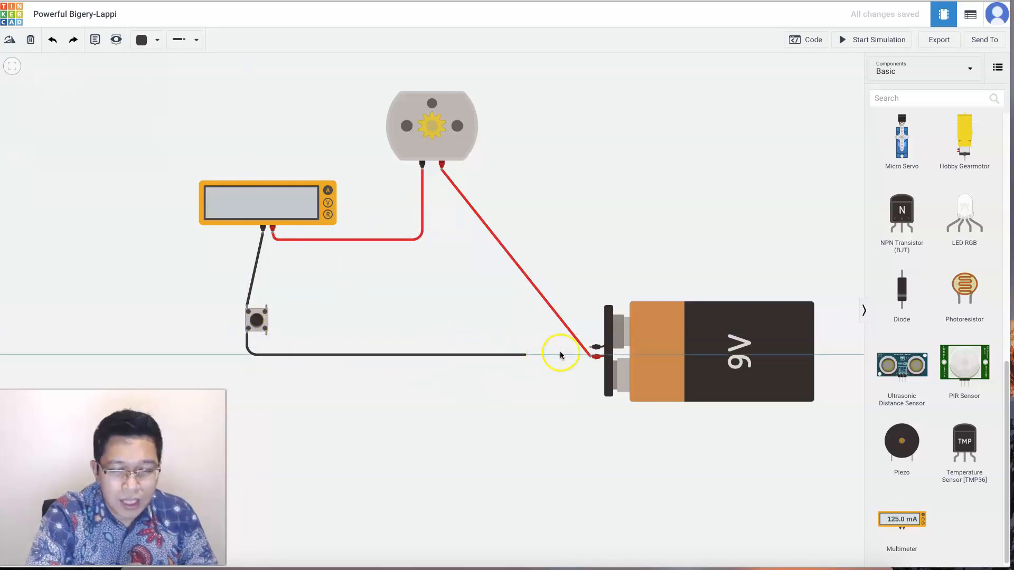
{"action": "left_click", "coordinate": [591, 347]}
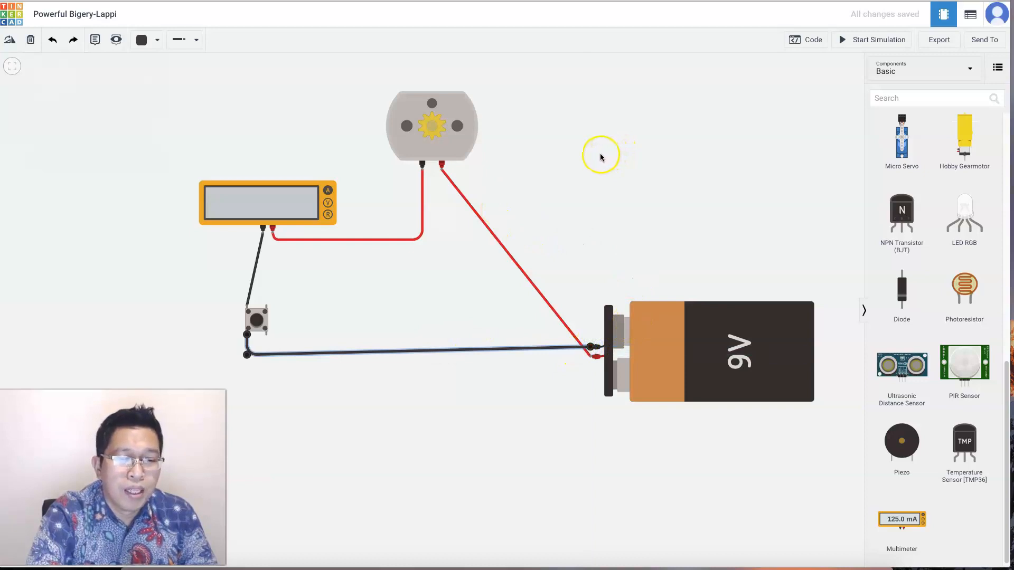
Step: Simulate the motor circuit to check the multimeter and DC motor, and stop the simulation
{"action": "left_click", "coordinate": [864, 42]}
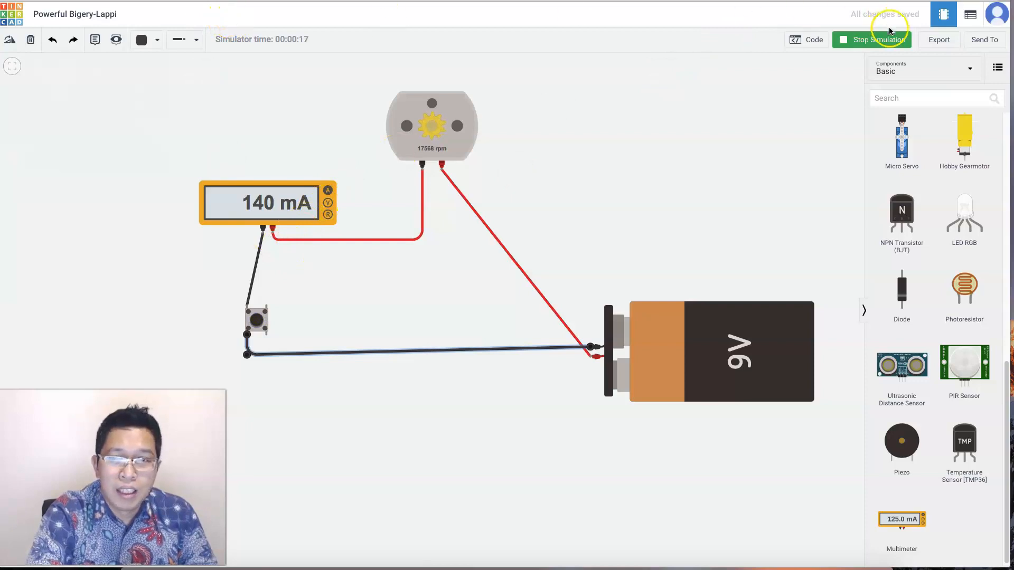
{"action": "left_click", "coordinate": [886, 39]}
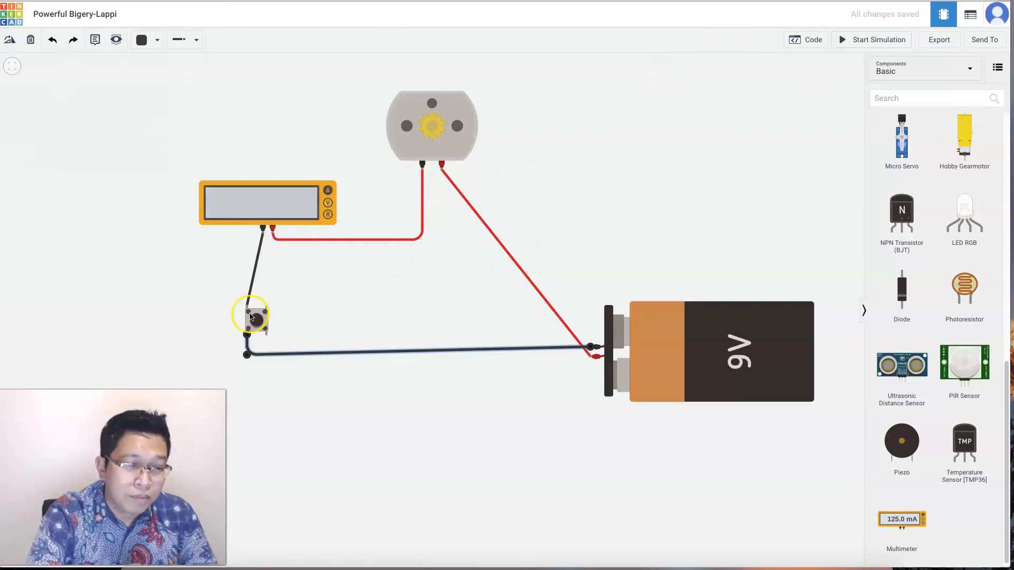
{"action": "left_click", "coordinate": [247, 306]}
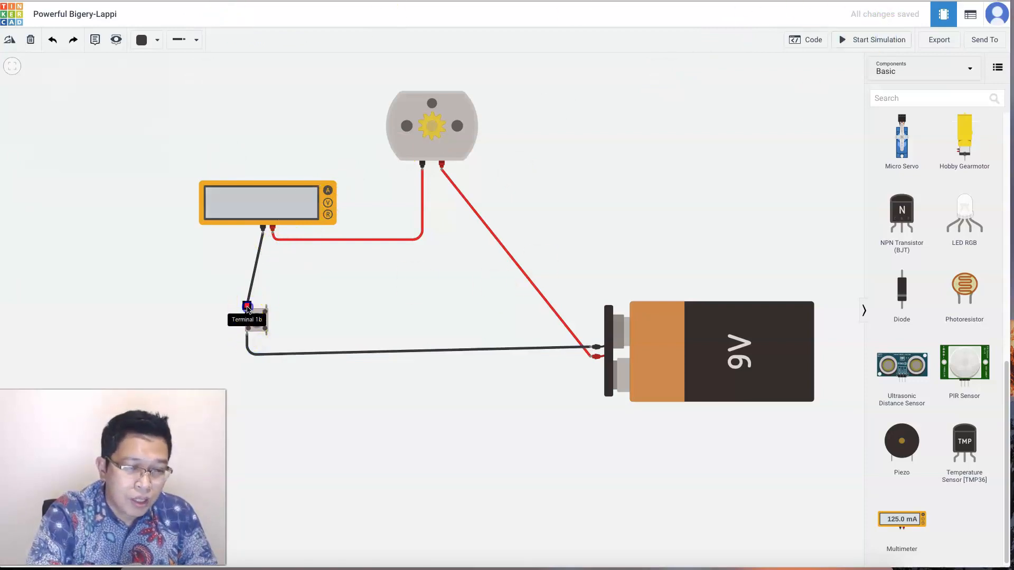
{"action": "left_click", "coordinate": [247, 334]}
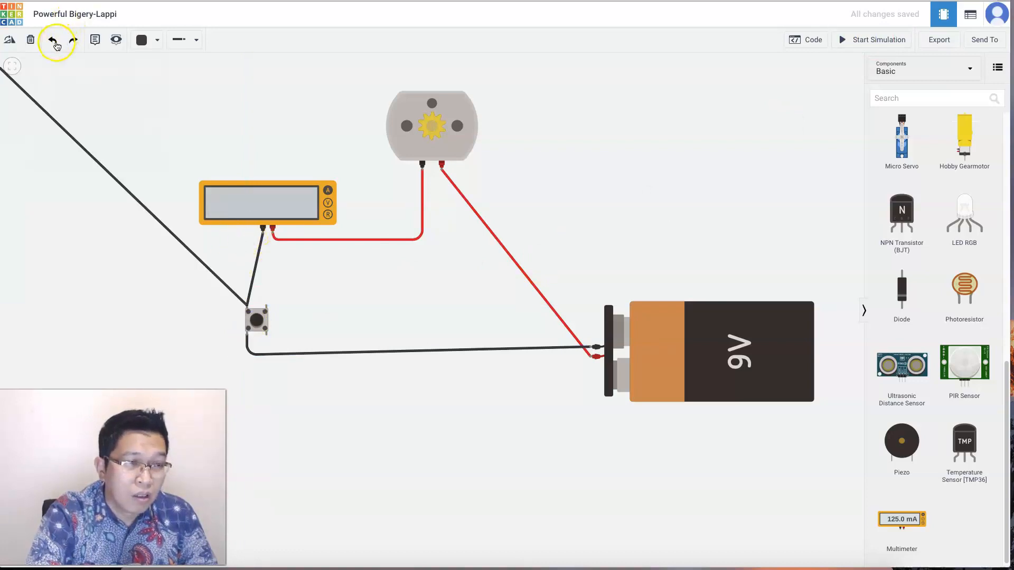
{"action": "left_click", "coordinate": [55, 43]}
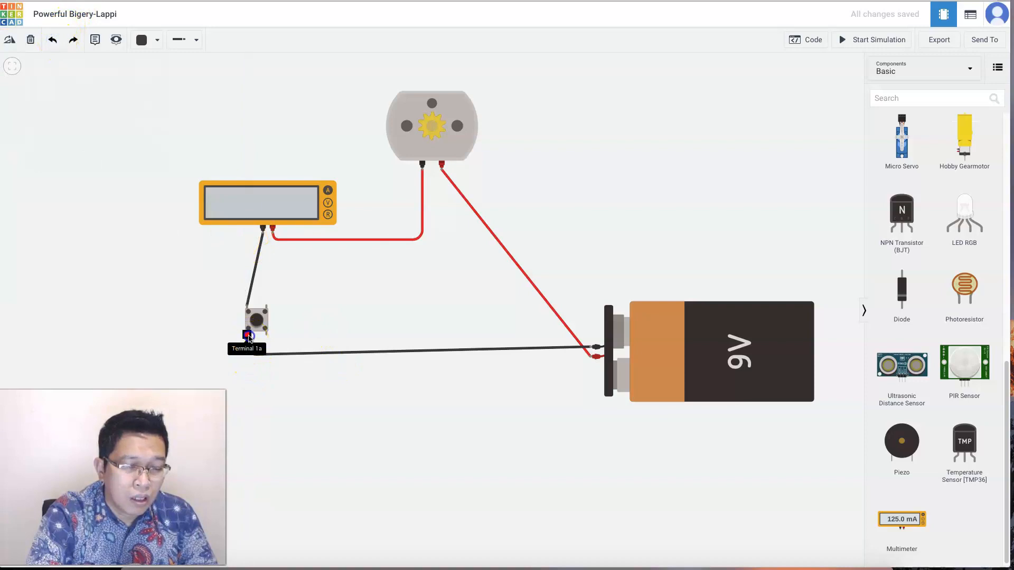
{"action": "left_click", "coordinate": [248, 336]}
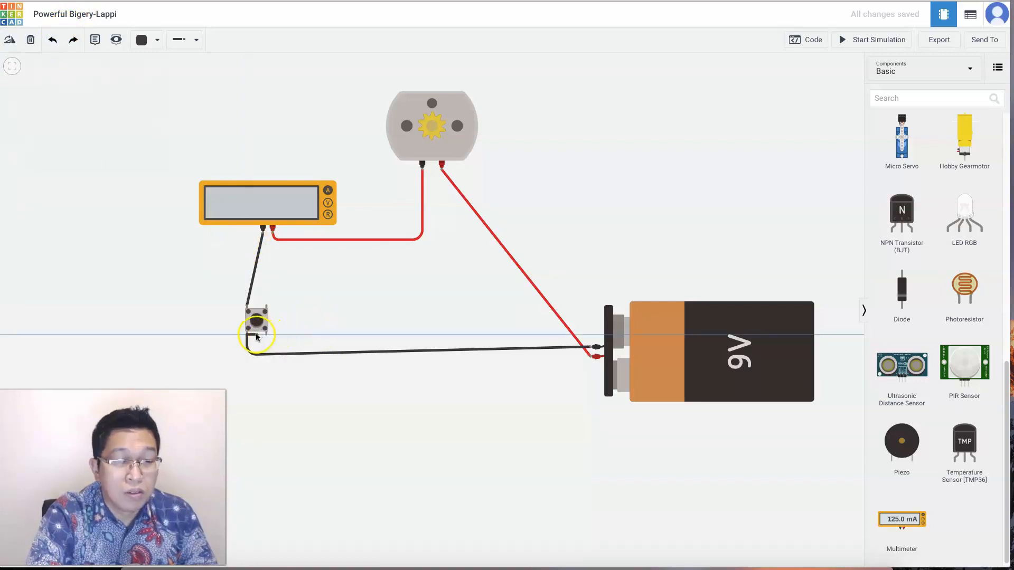
{"action": "left_click", "coordinate": [55, 43]}
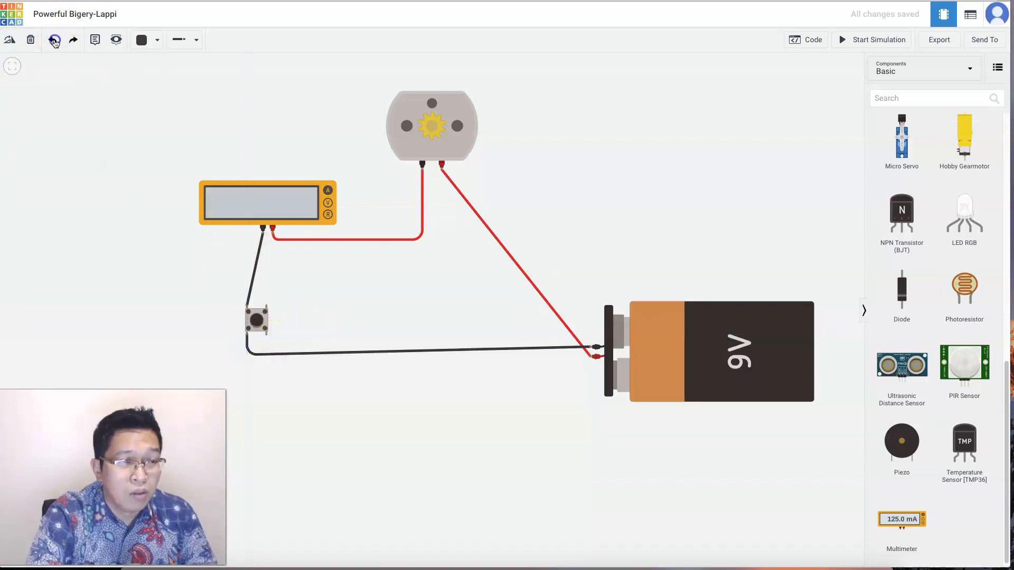
Step: Try moving the battery's black wire to the pushbutton's lower-right pin and simulate the circuit briefly
{"action": "left_click", "coordinate": [338, 354]}
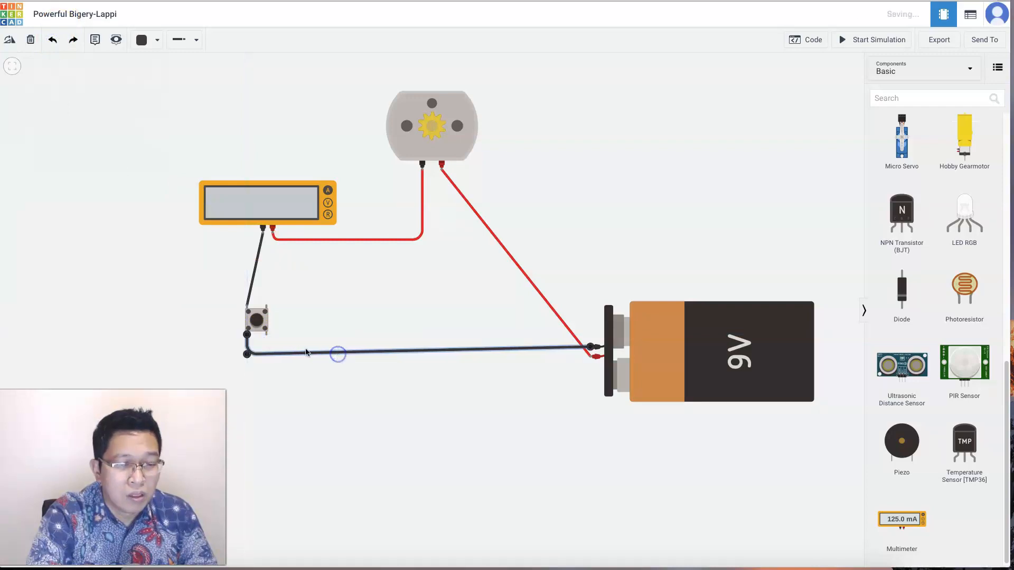
{"action": "left_click_drag", "start_coordinate": [246, 357], "coordinate": [249, 337]}
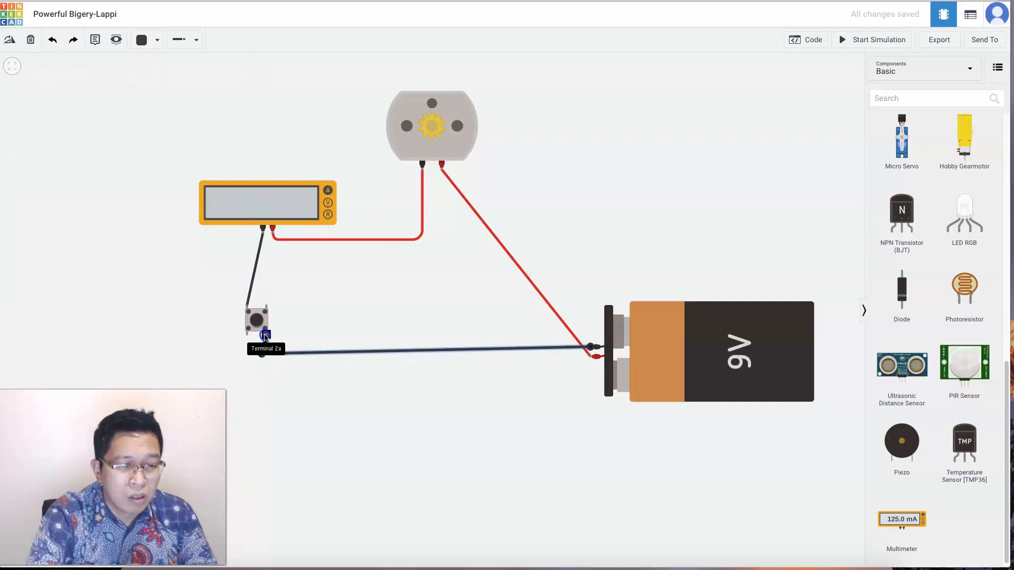
{"action": "left_click", "coordinate": [852, 40]}
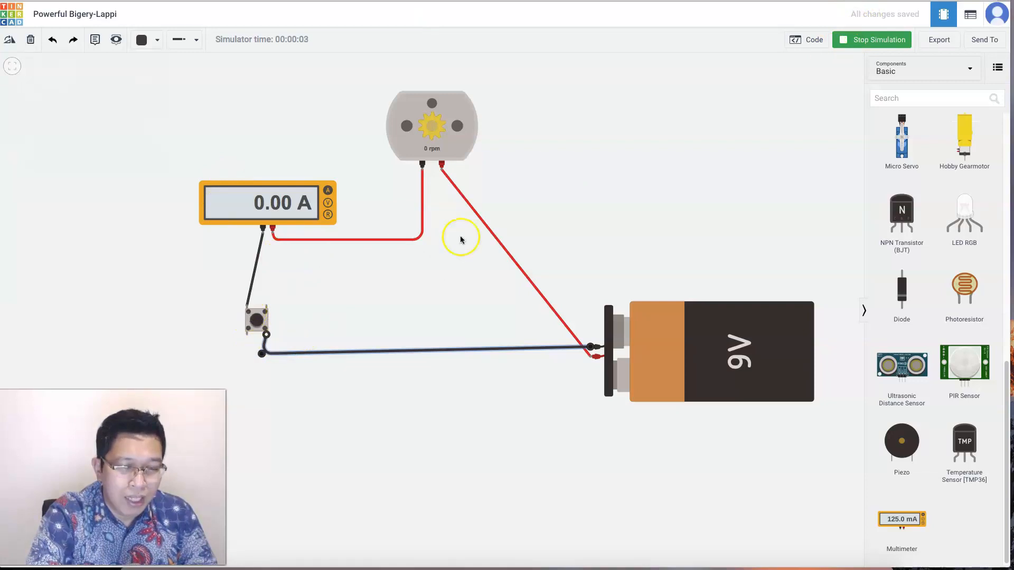
{"action": "left_click", "coordinate": [848, 40]}
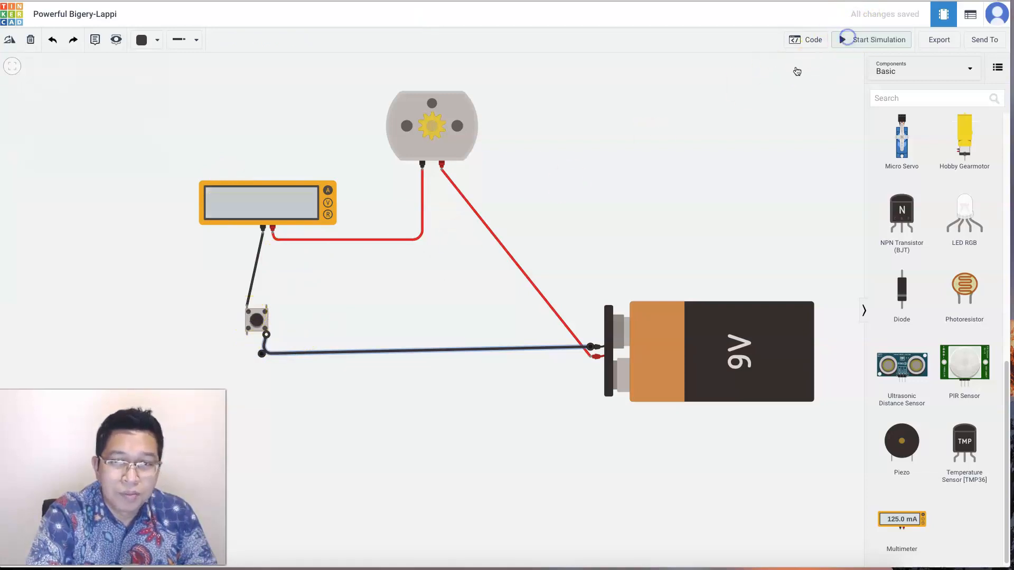
Step: Undo the last wiring changes at the pushbutton
{"action": "left_click", "coordinate": [246, 306]}
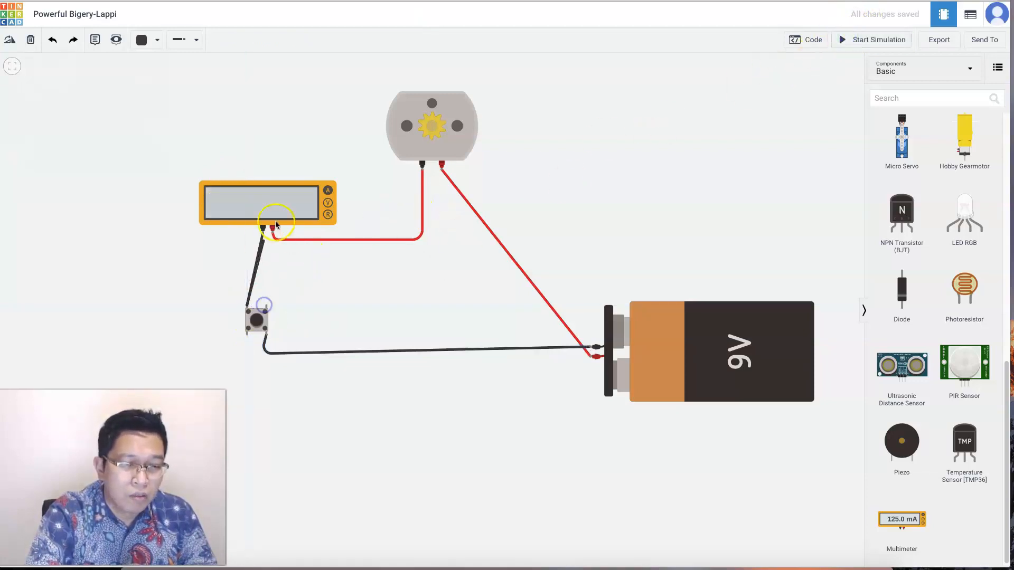
{"action": "left_click", "coordinate": [53, 40]}
{"action": "left_click", "coordinate": [53, 41]}
Step: Switch to PowerPoint to compare the pushbutton wiring with the Simple Circuit 2 slide, and return to Tinkercad
{"action": "left_click", "coordinate": [250, 288]}
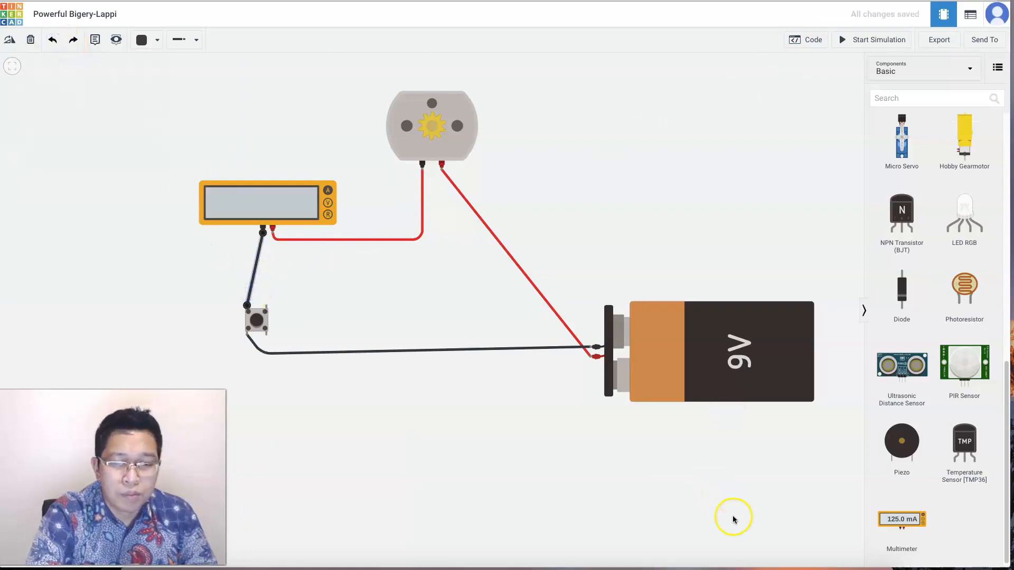
{"action": "left_click", "coordinate": [631, 568]}
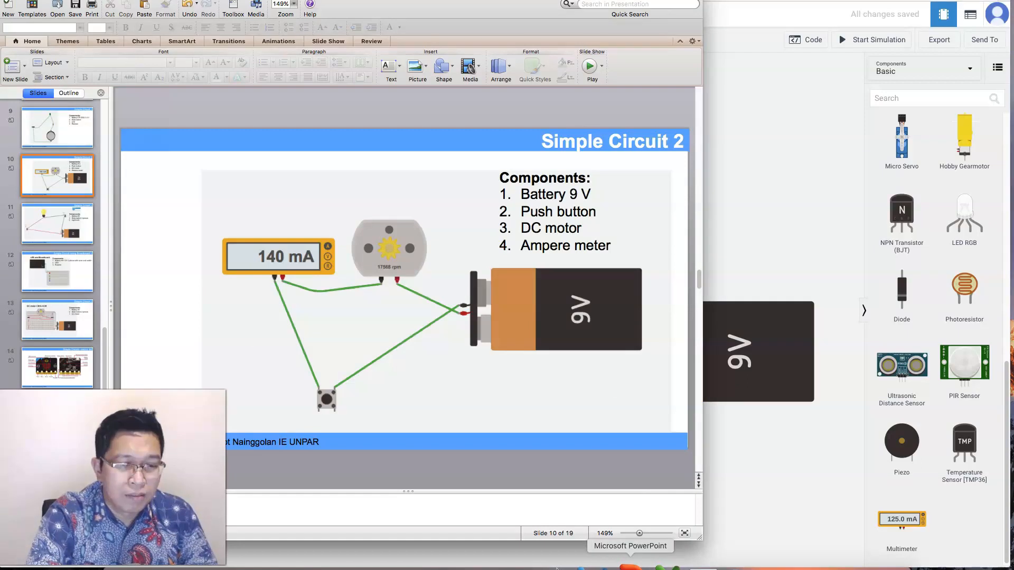
{"action": "left_click", "coordinate": [783, 448]}
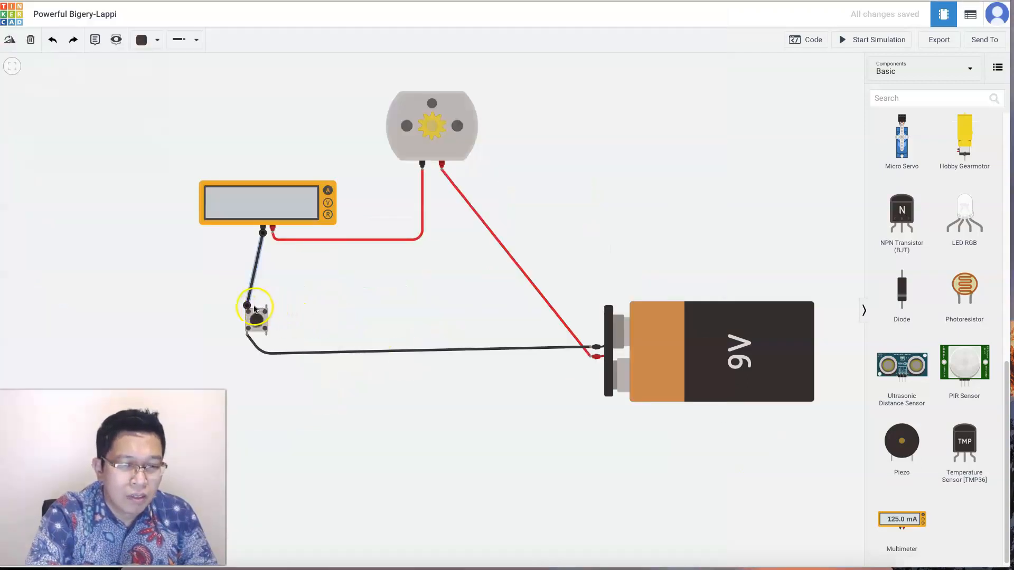
Step: Replace the bent black battery wire with a straight one from the pushbutton's upper-right pin to the 9V battery's negative terminal
{"action": "left_click_drag", "start_coordinate": [248, 334], "coordinate": [311, 318]}
{"action": "left_click", "coordinate": [53, 40]}
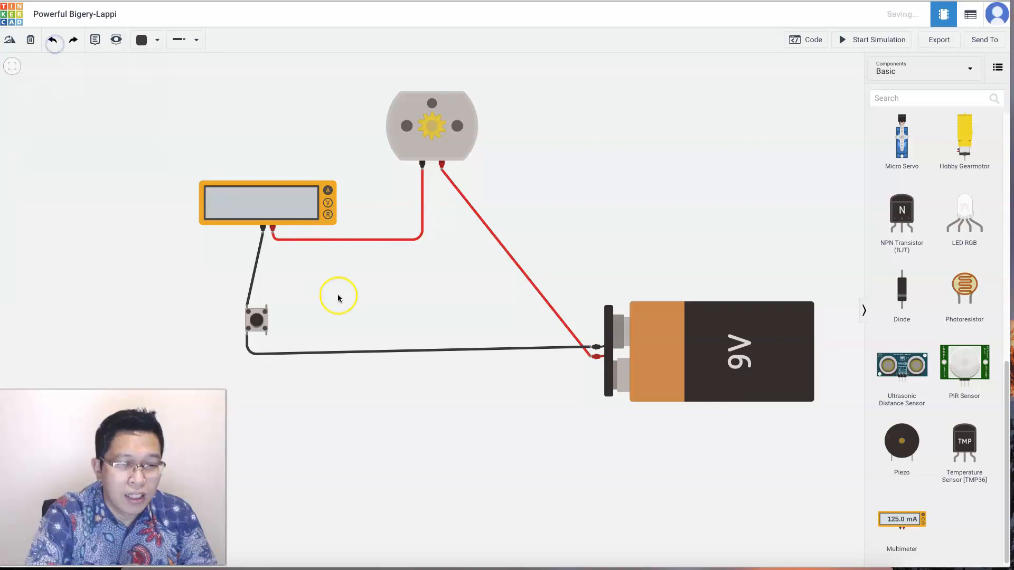
{"action": "left_click", "coordinate": [357, 353]}
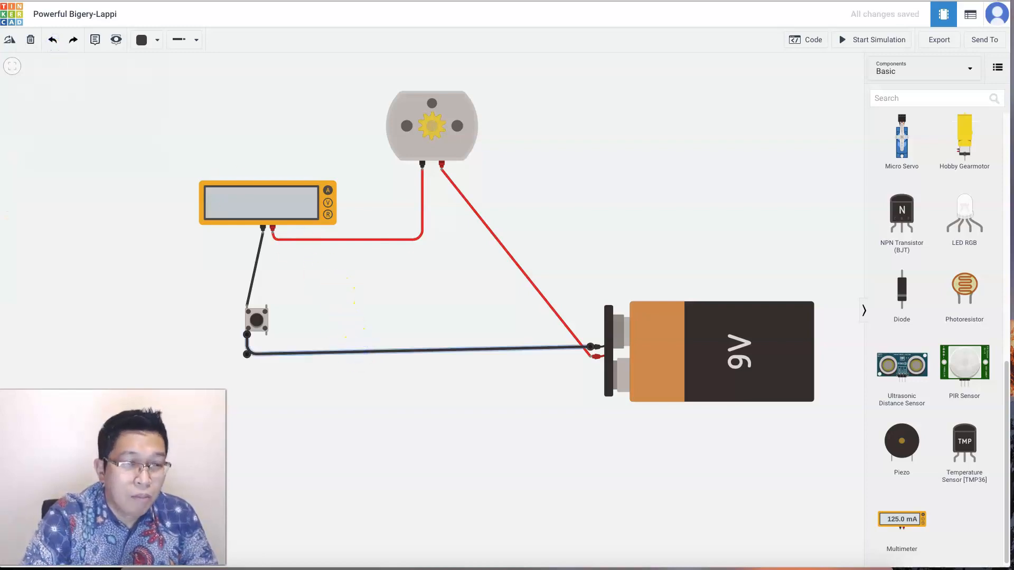
{"action": "left_click", "coordinate": [31, 40]}
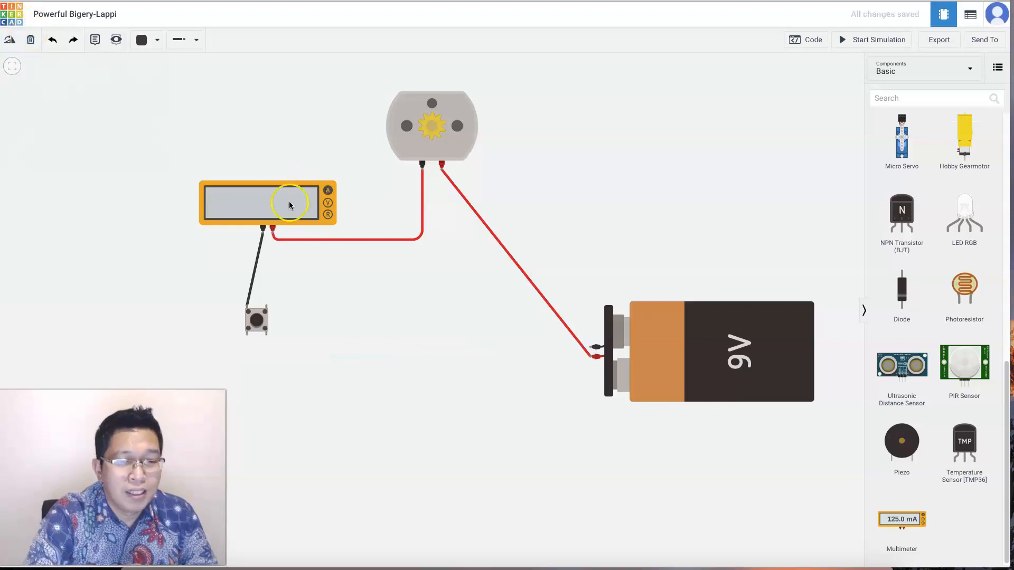
{"action": "left_click", "coordinate": [267, 306]}
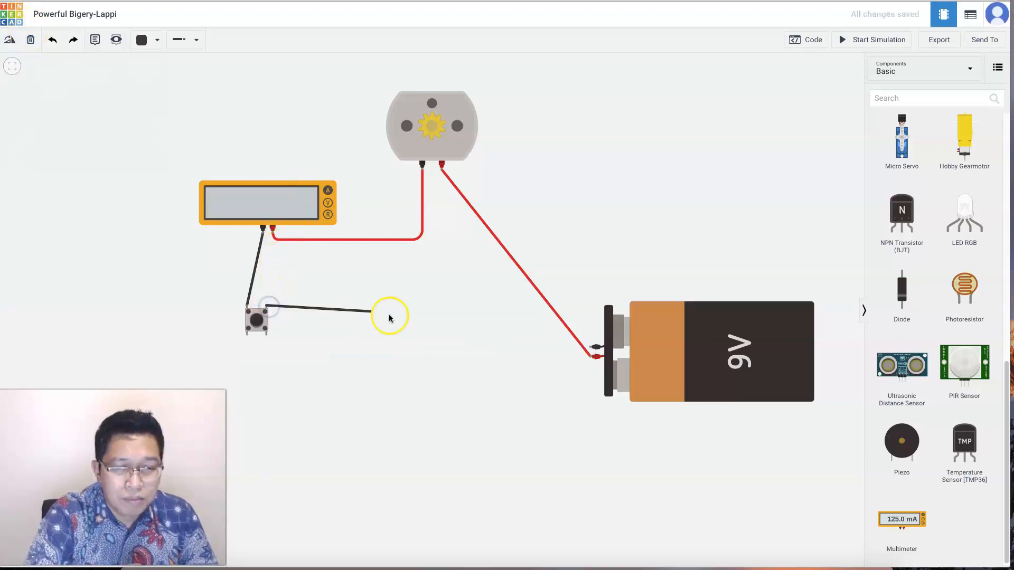
{"action": "left_click", "coordinate": [592, 348]}
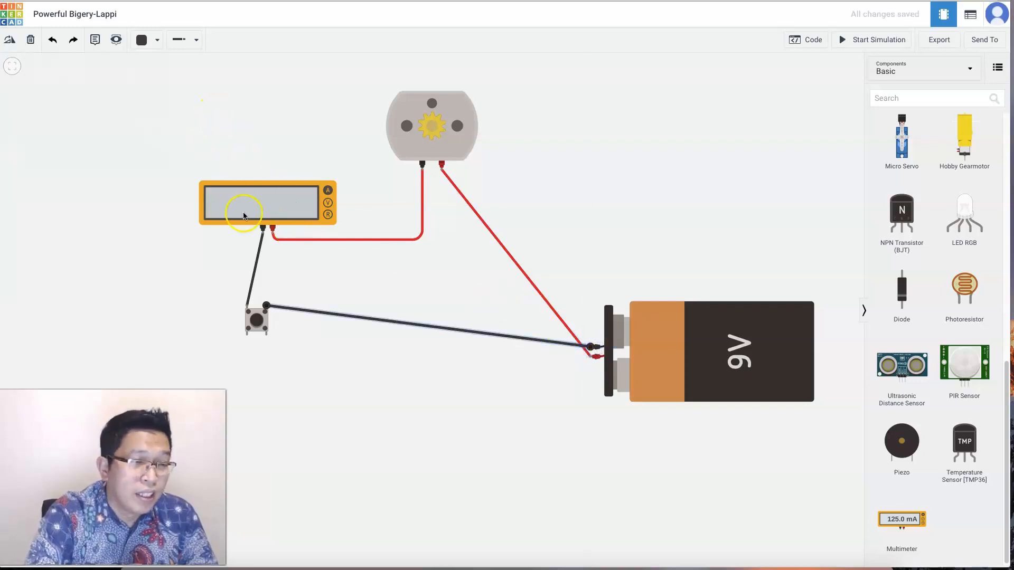
Step: Simulate the circuit, operate the pushbutton to check the DC motor and multimeter, and stop the simulation
{"action": "left_click", "coordinate": [873, 39]}
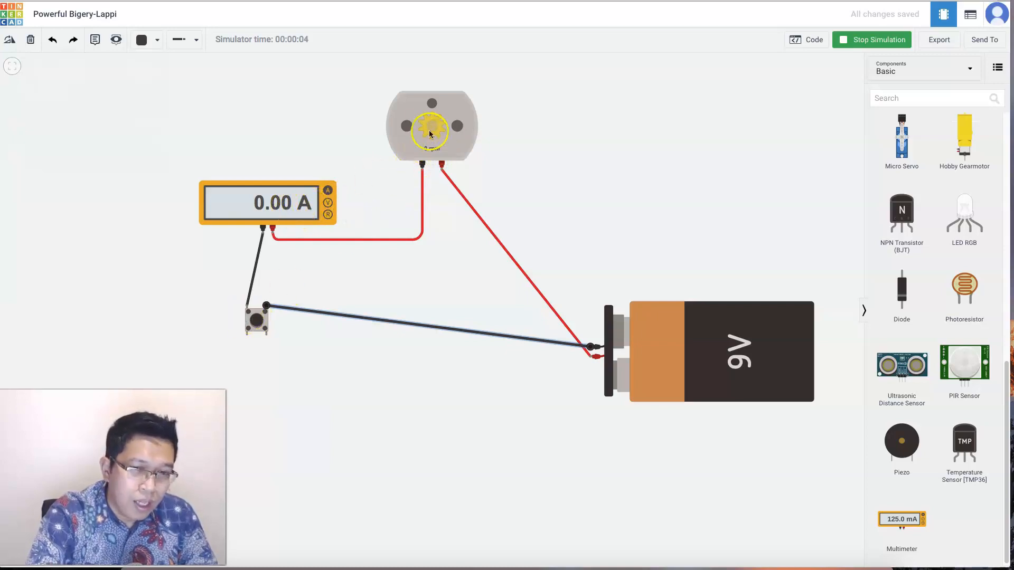
{"action": "left_click", "coordinate": [257, 320]}
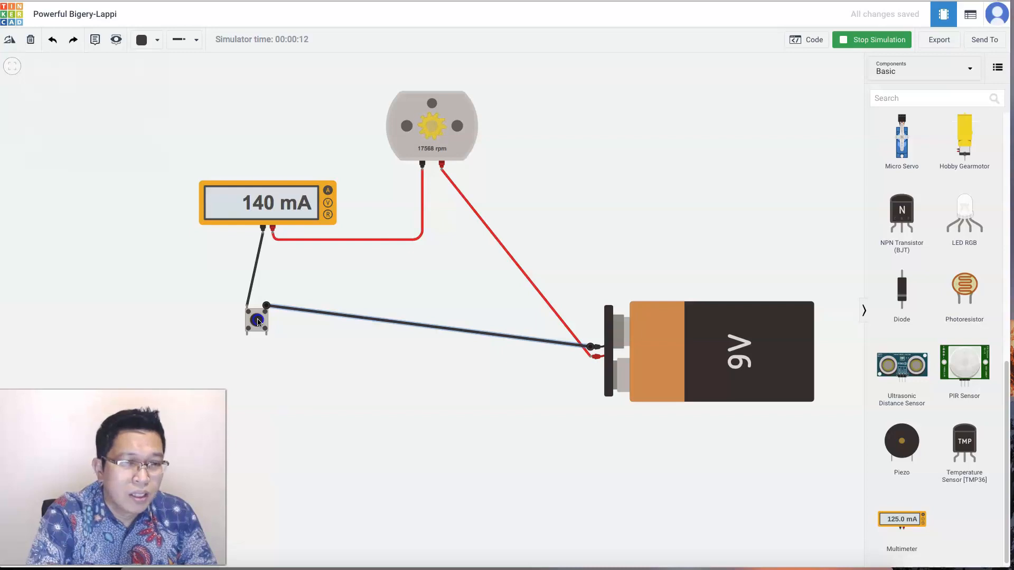
{"action": "left_click_drag", "start_coordinate": [257, 320], "coordinate": [257, 320]}
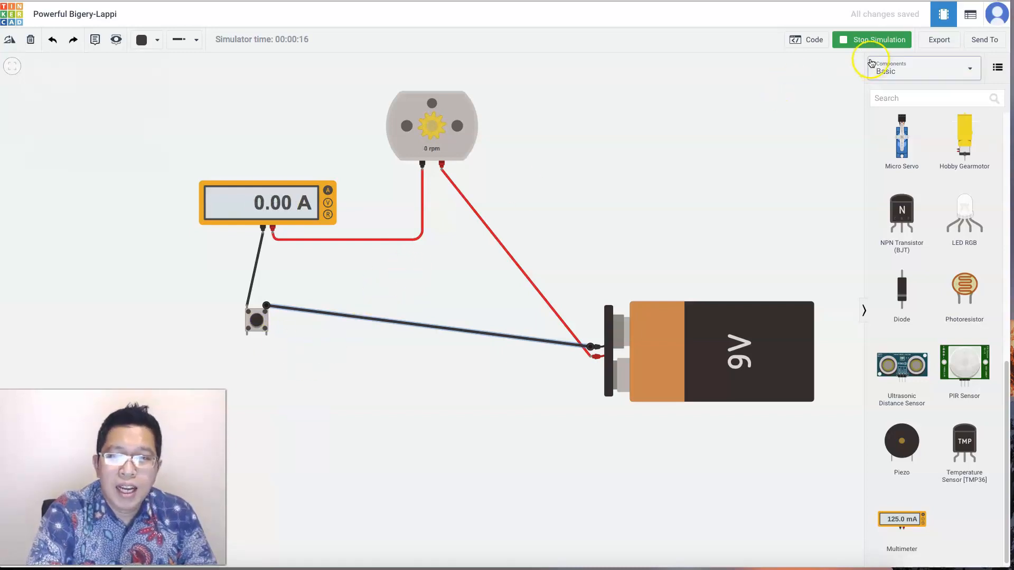
{"action": "left_click", "coordinate": [876, 41]}
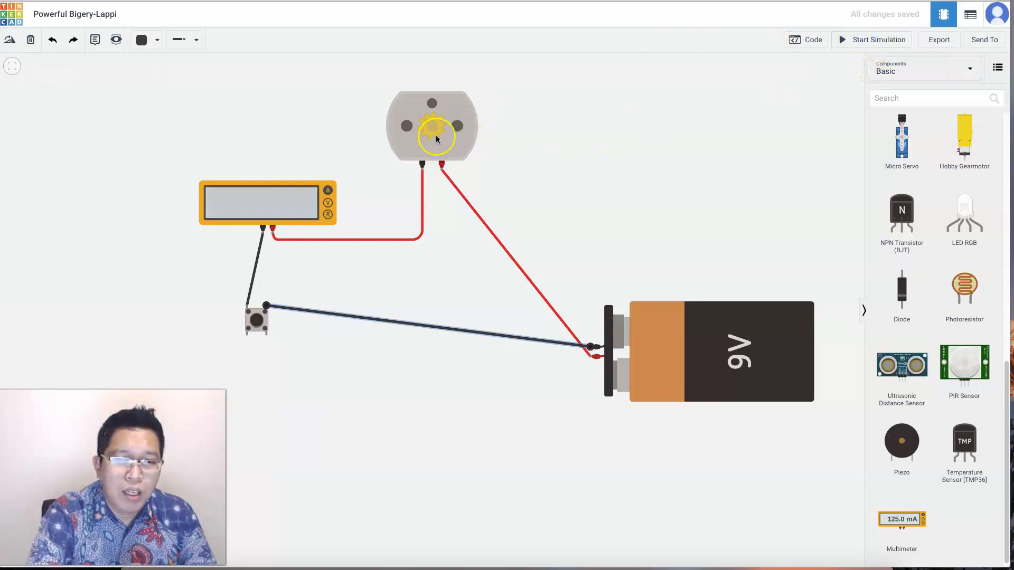
Step: Place a 1 kΩ resistor between the DC motor and the battery, and delete the direct red wire from motor to battery
{"action": "scroll", "coordinate": [940, 264], "scroll_direction": "up", "scroll_amount": 10}
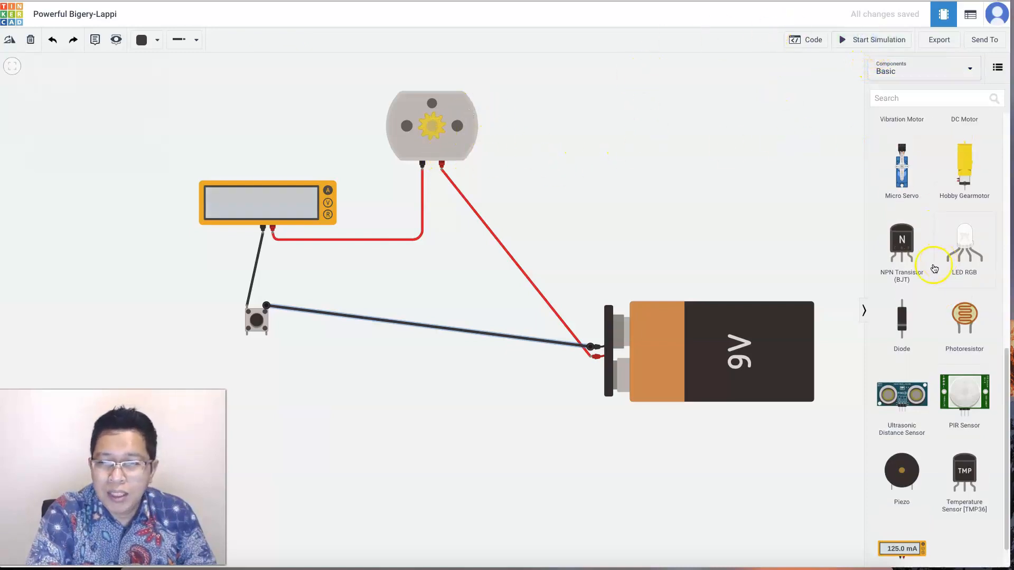
{"action": "left_click_drag", "start_coordinate": [904, 160], "coordinate": [521, 227]}
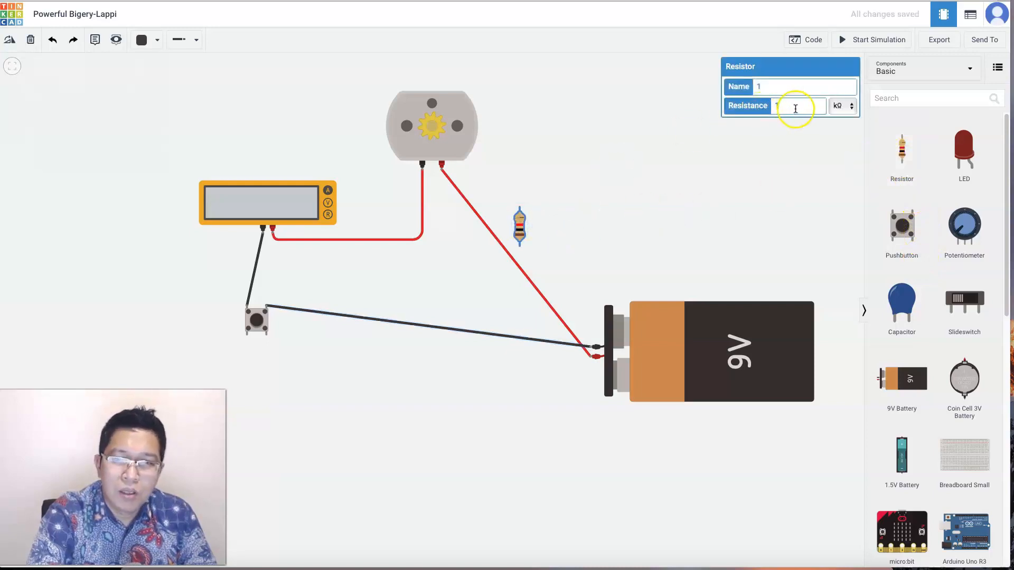
{"action": "left_click", "coordinate": [480, 218]}
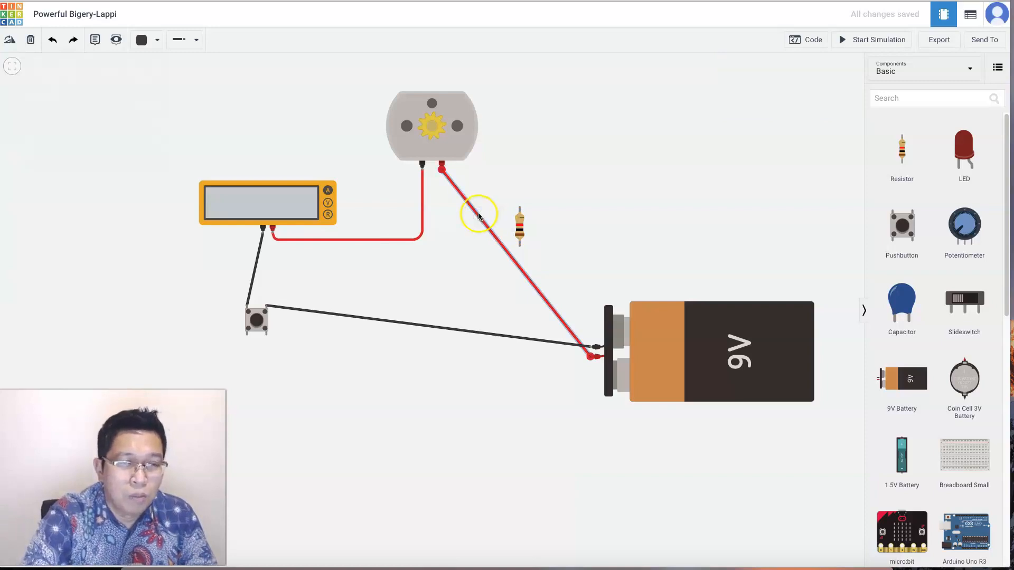
{"action": "left_click", "coordinate": [31, 41]}
Step: Wire the resistor in series between the DC motor's red terminal and the 9V battery's positive terminal using red wires
{"action": "left_click_drag", "start_coordinate": [432, 178], "coordinate": [520, 211]}
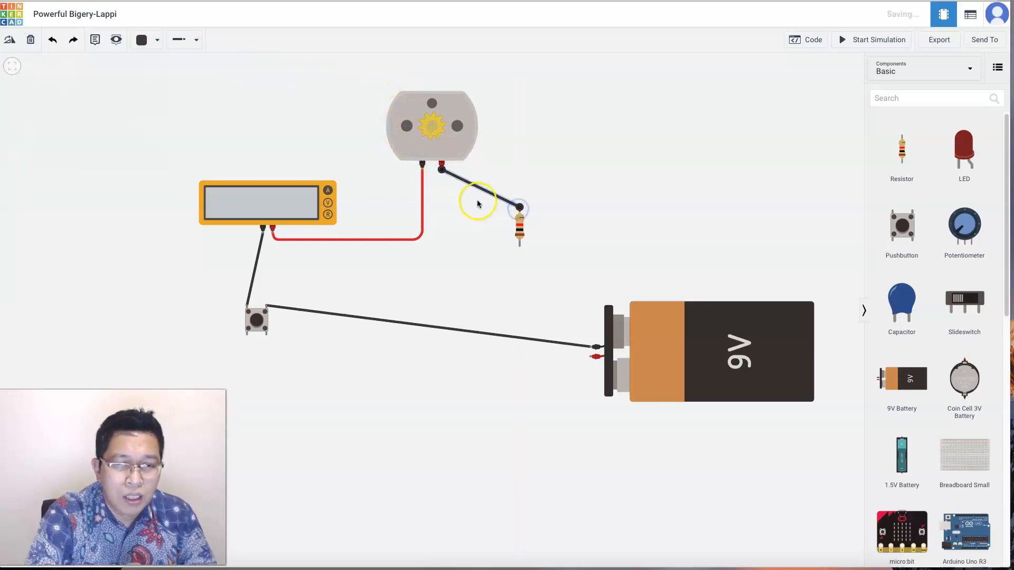
{"action": "left_click", "coordinate": [142, 40]}
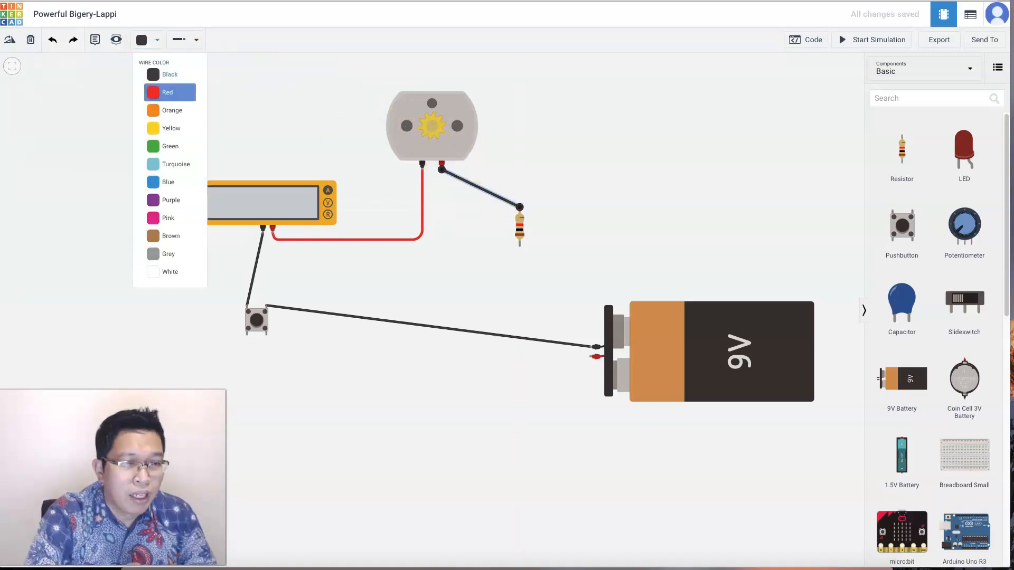
{"action": "left_click", "coordinate": [183, 92]}
{"action": "left_click_drag", "start_coordinate": [520, 248], "coordinate": [591, 357]}
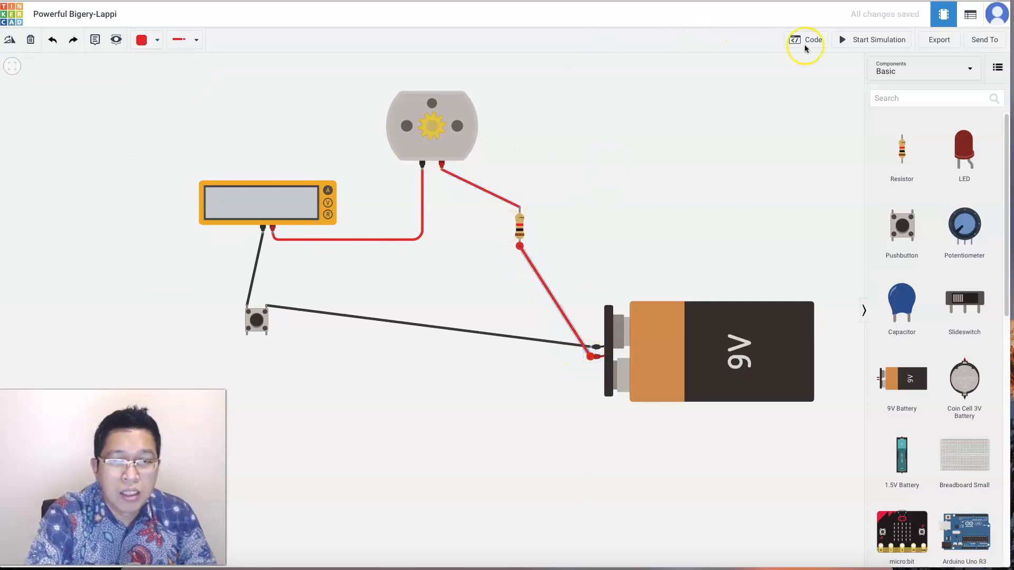
Step: Simulate the circuit with the resistor, operate the pushbutton to check the motor speed and current, and stop the simulation
{"action": "left_click", "coordinate": [853, 39]}
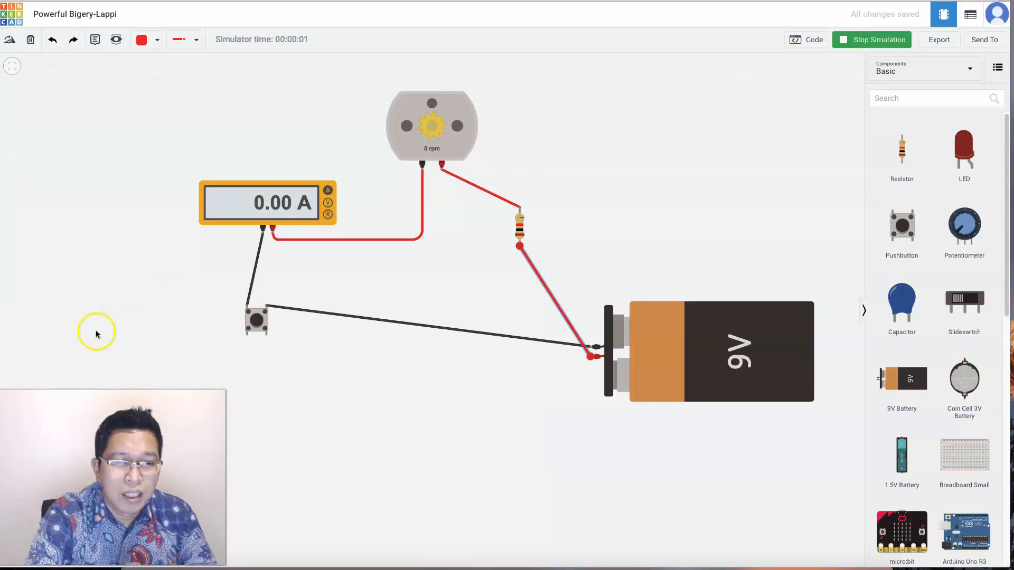
{"action": "left_click", "coordinate": [255, 322]}
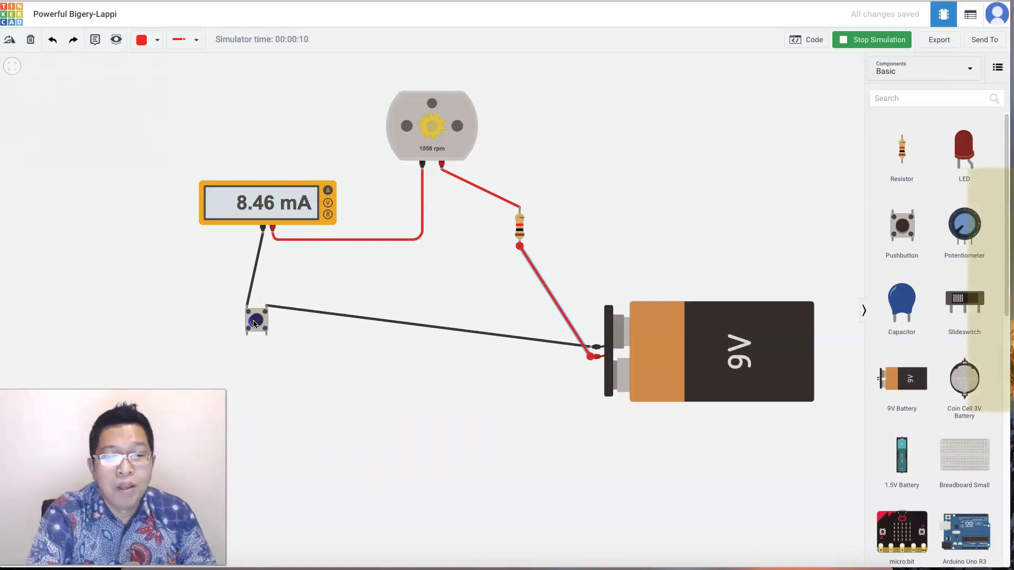
{"action": "left_click", "coordinate": [864, 46]}
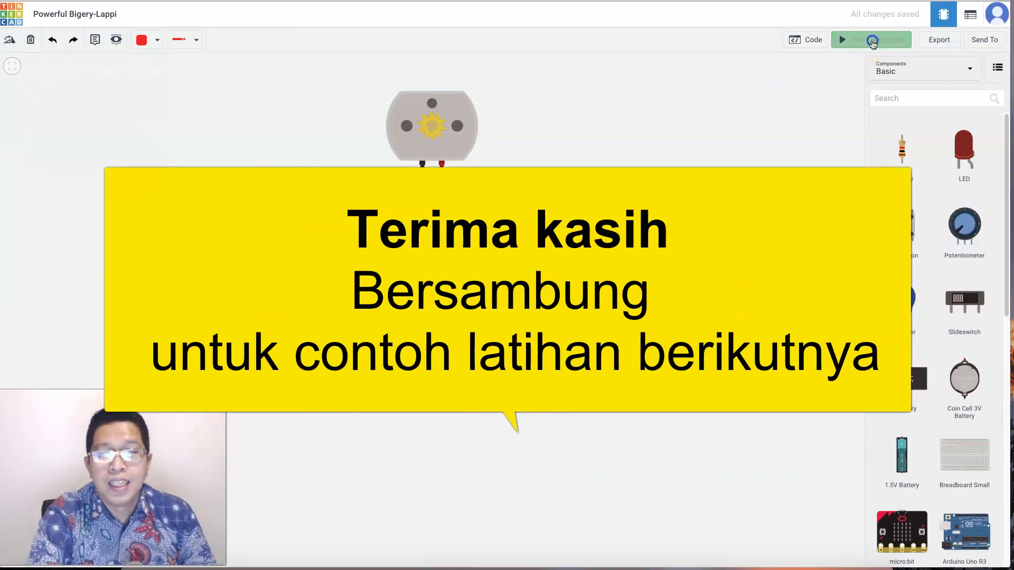